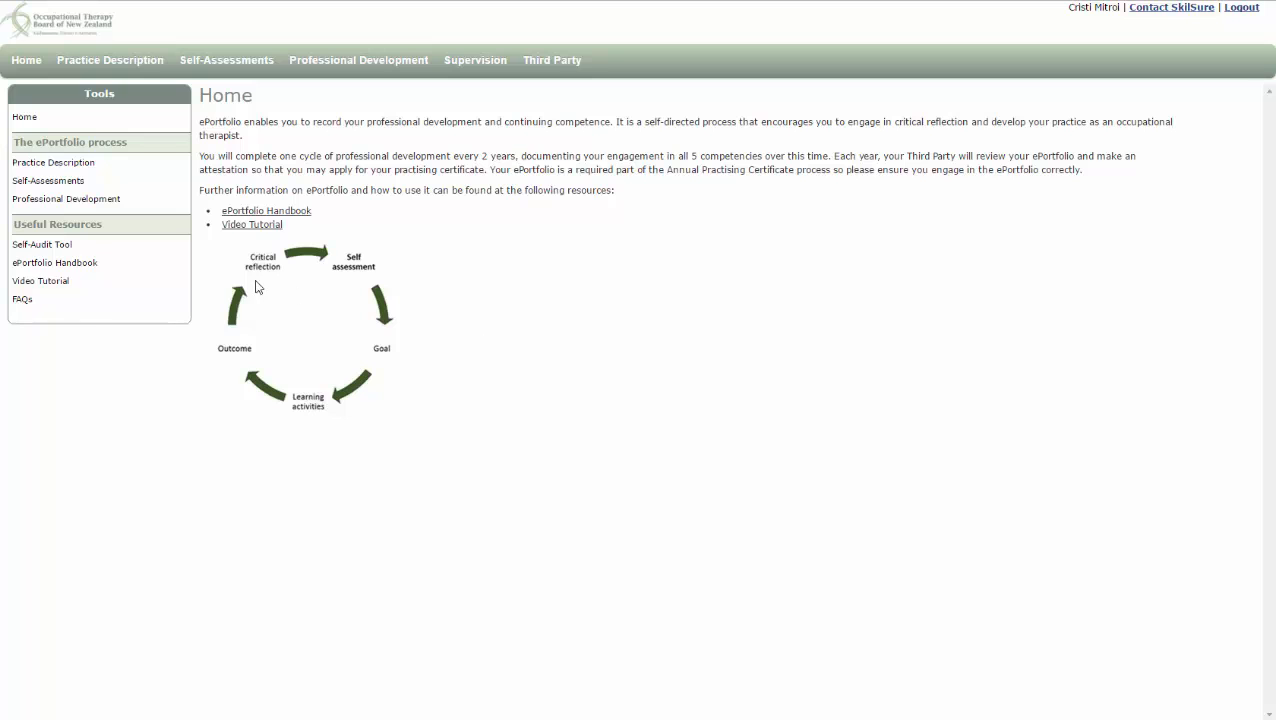
Open the ePortfolio Handbook and page through its cover, contents and welcome pages
left_click(92, 265)
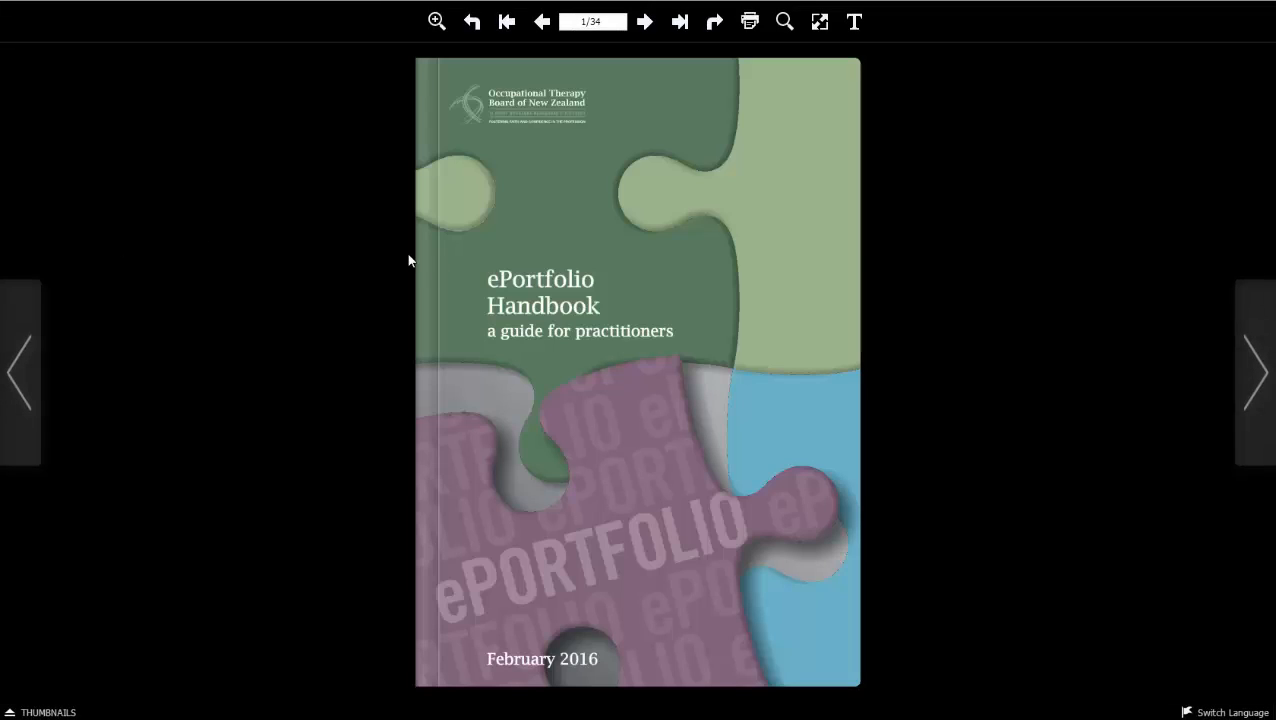
left_click(1253, 407)
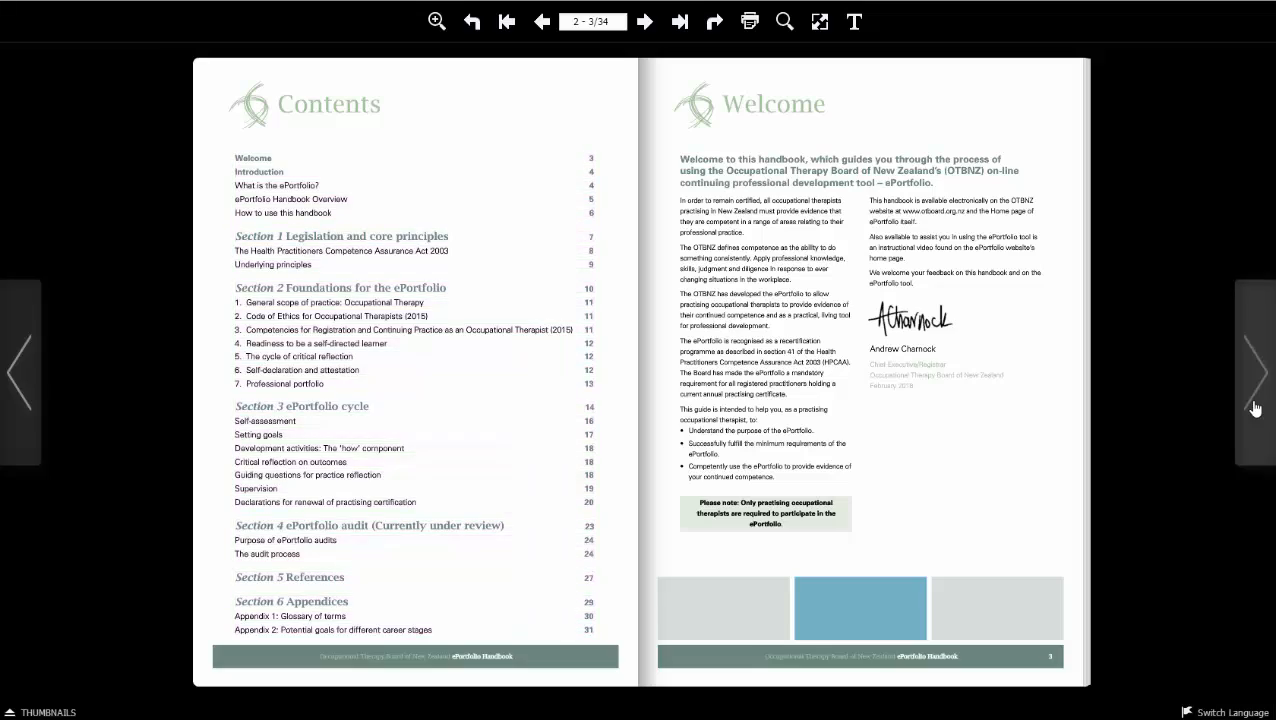
left_click(1255, 408)
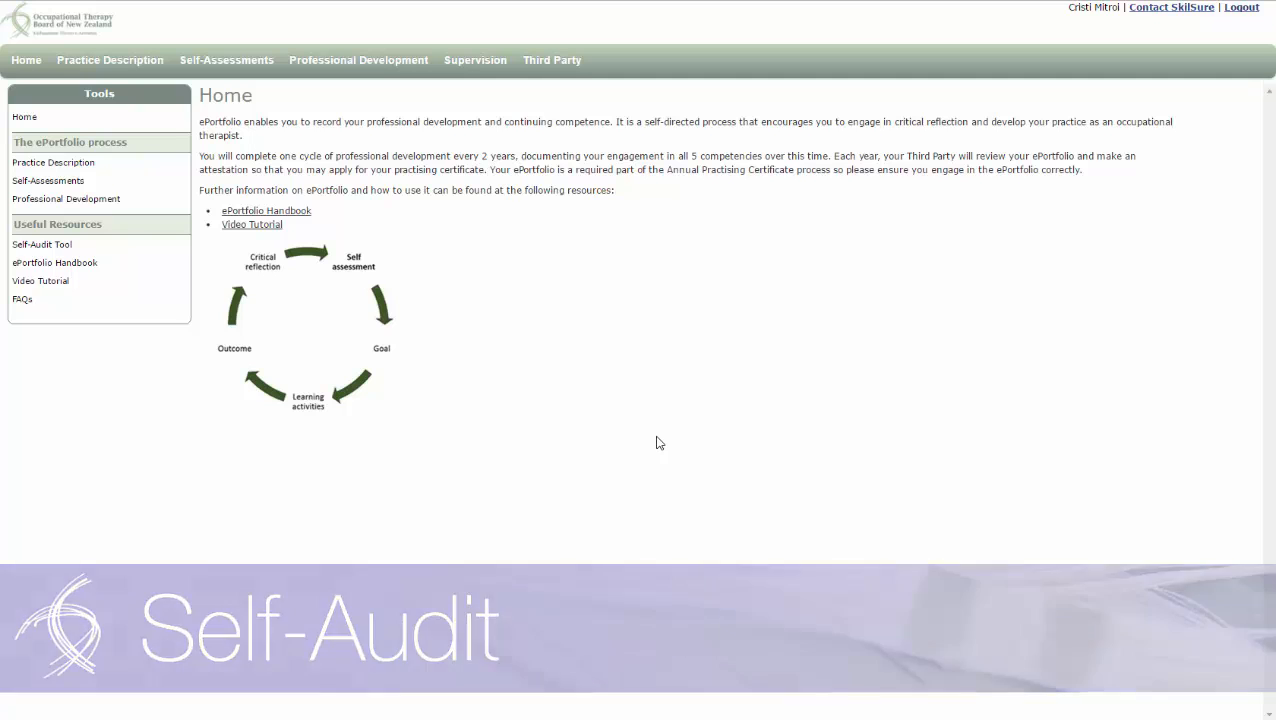
Open the Self-Audit Tool, add a new self-audit, and review its Summary tab before returning to Competency 1
left_click(59, 248)
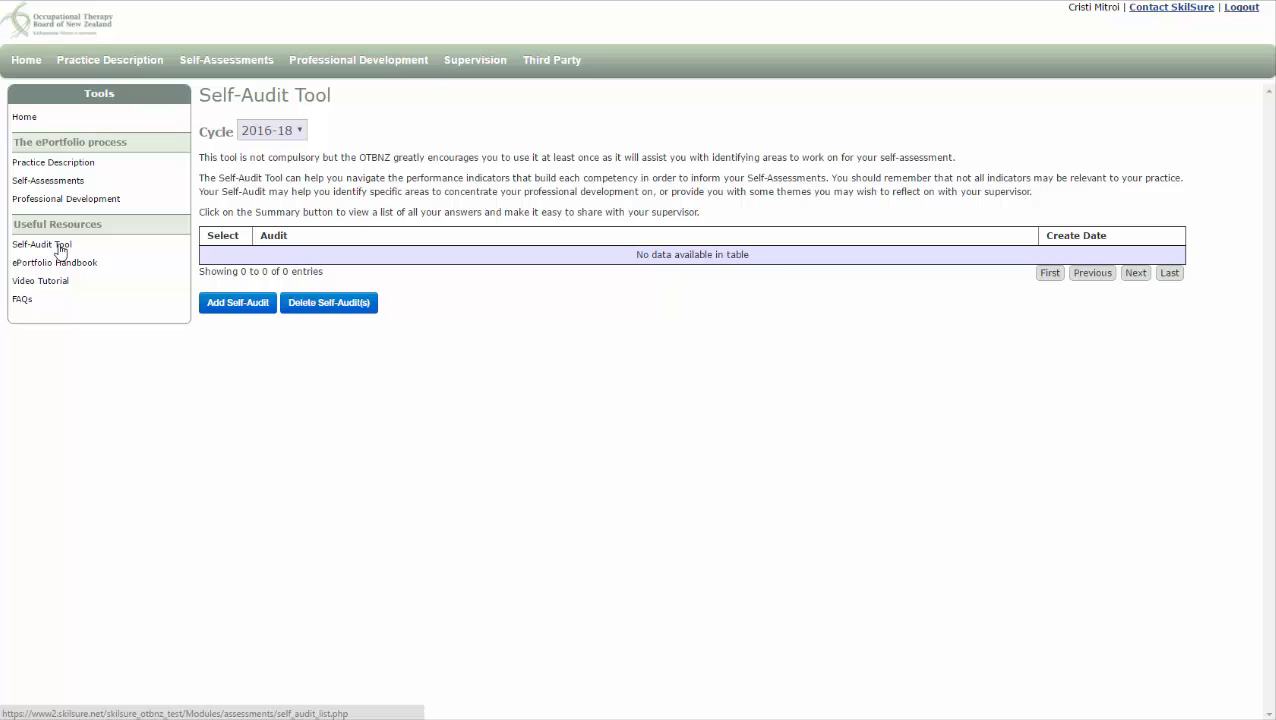
left_click(238, 303)
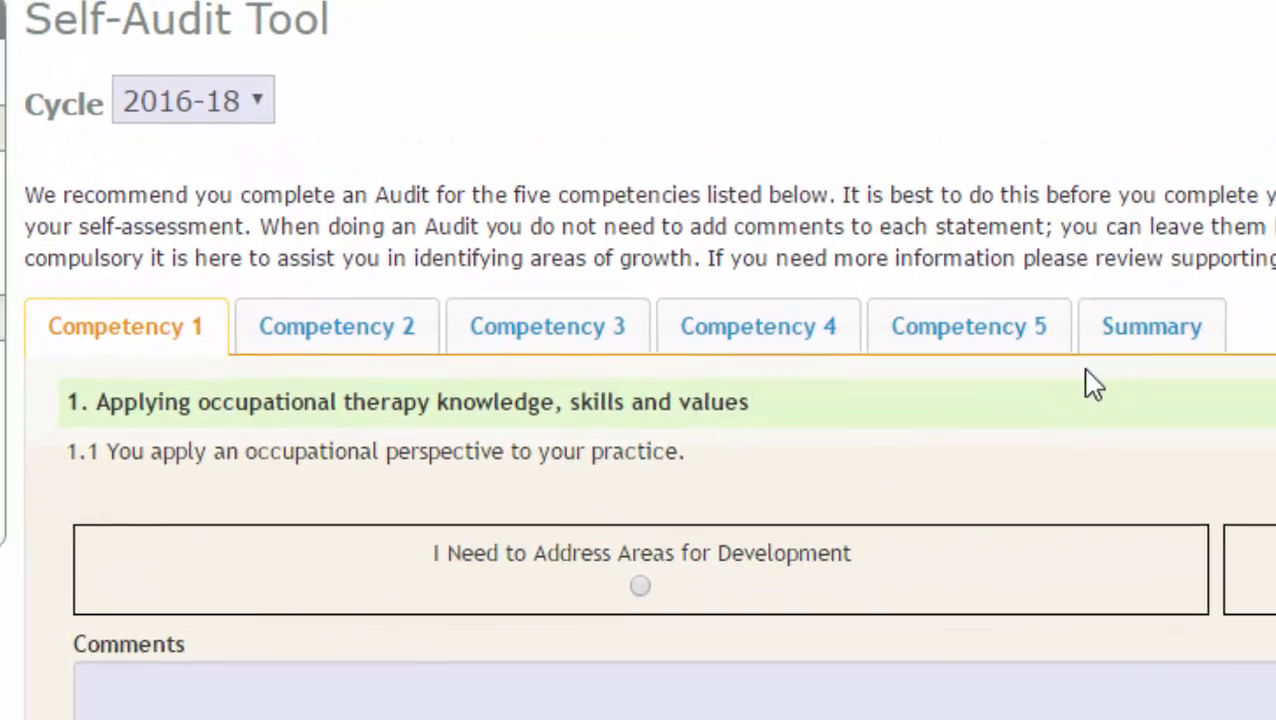
left_click(1125, 330)
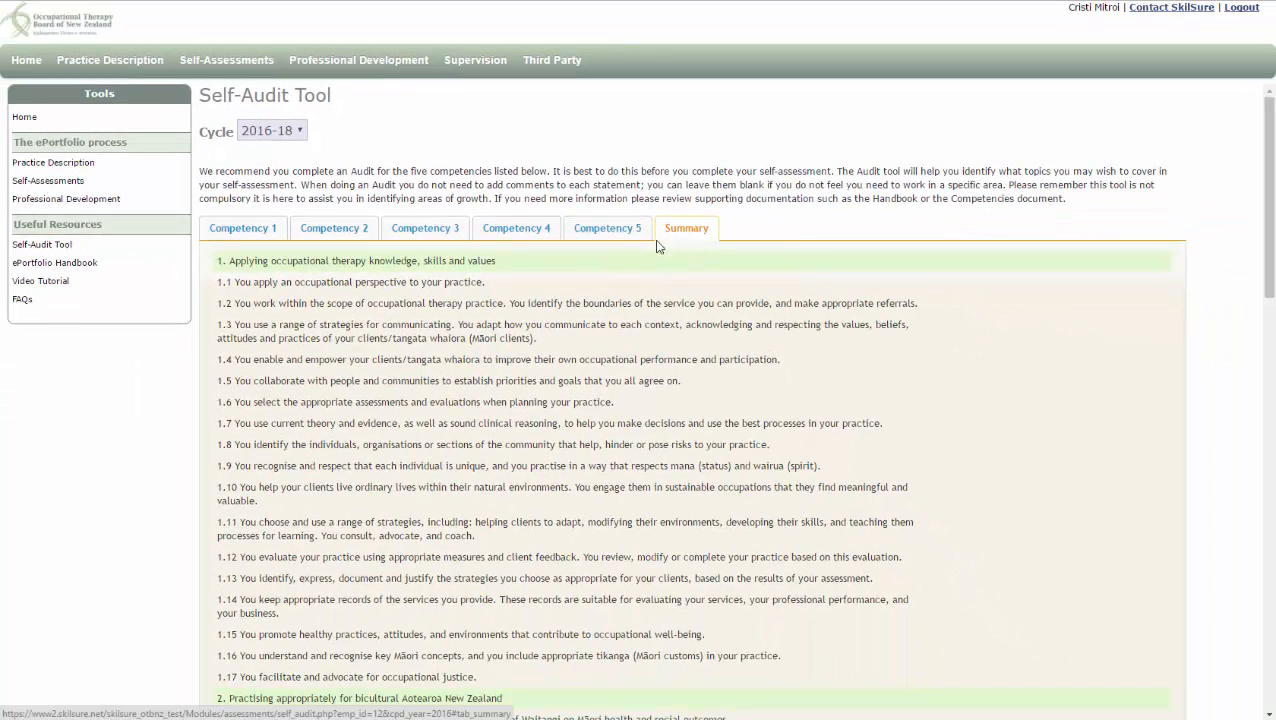
left_click(260, 236)
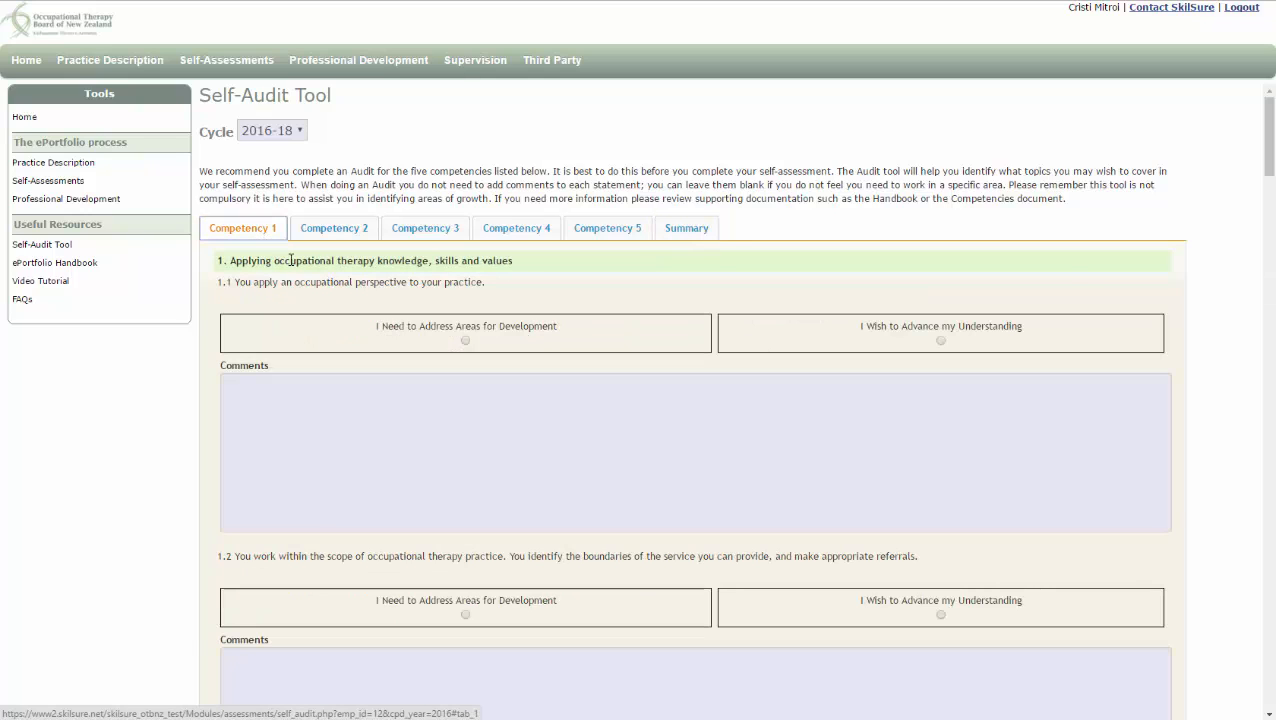
For indicator 1.1 choose 'I Wish to Advance my Understanding', comment 'I need to clarify what the term "occupational perspective" means.', and save
left_click(940, 341)
left_click(476, 397)
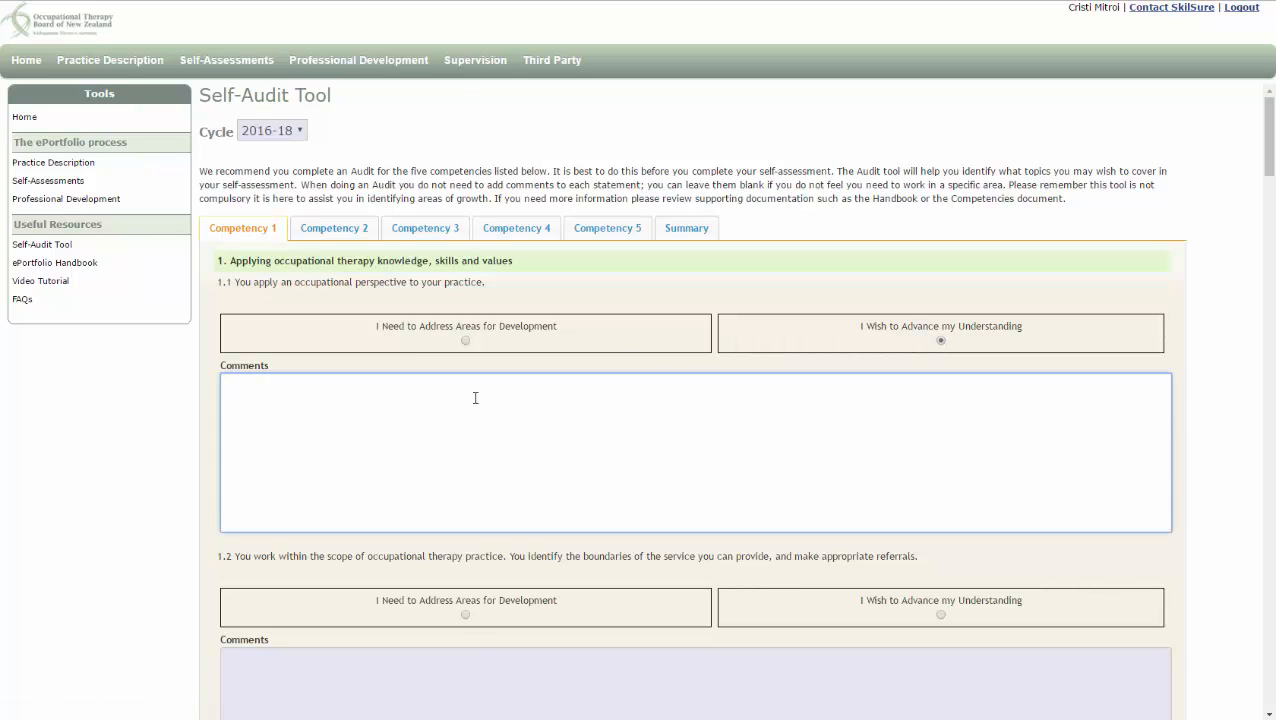
type("I need to clarify what the term \"occupational perspective\" means.")
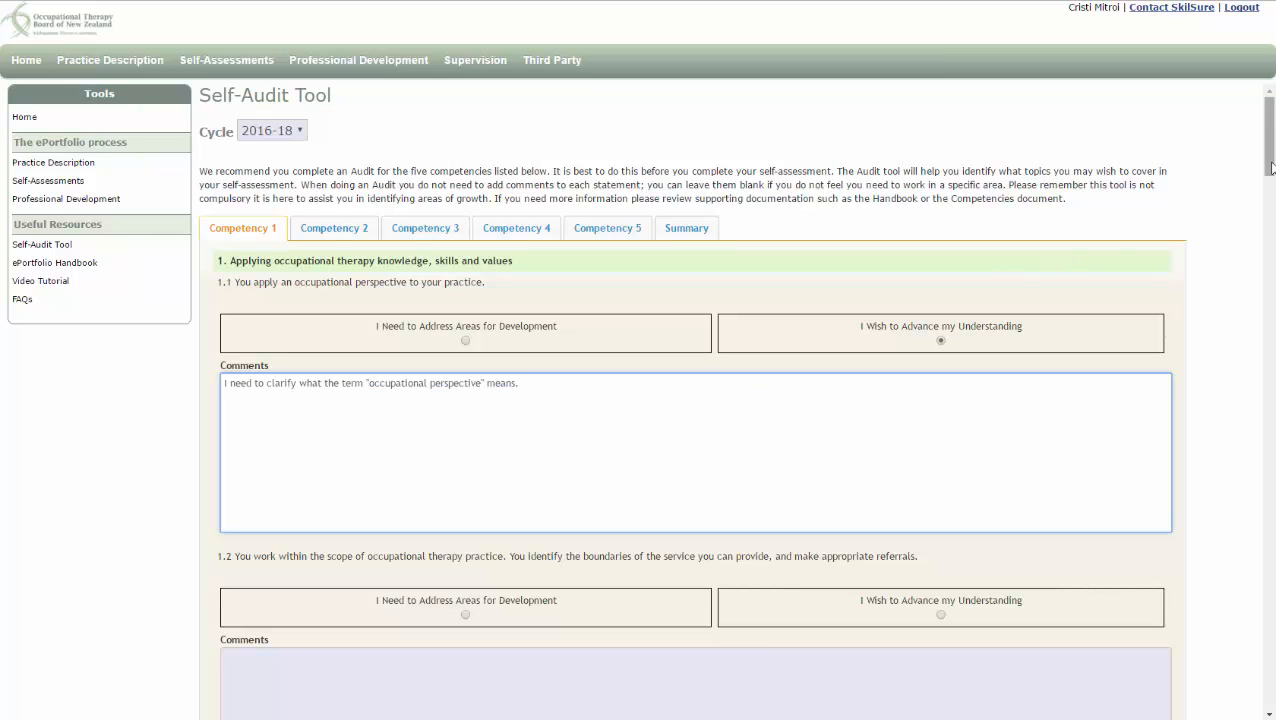
left_click_drag(1267, 172, 1272, 708)
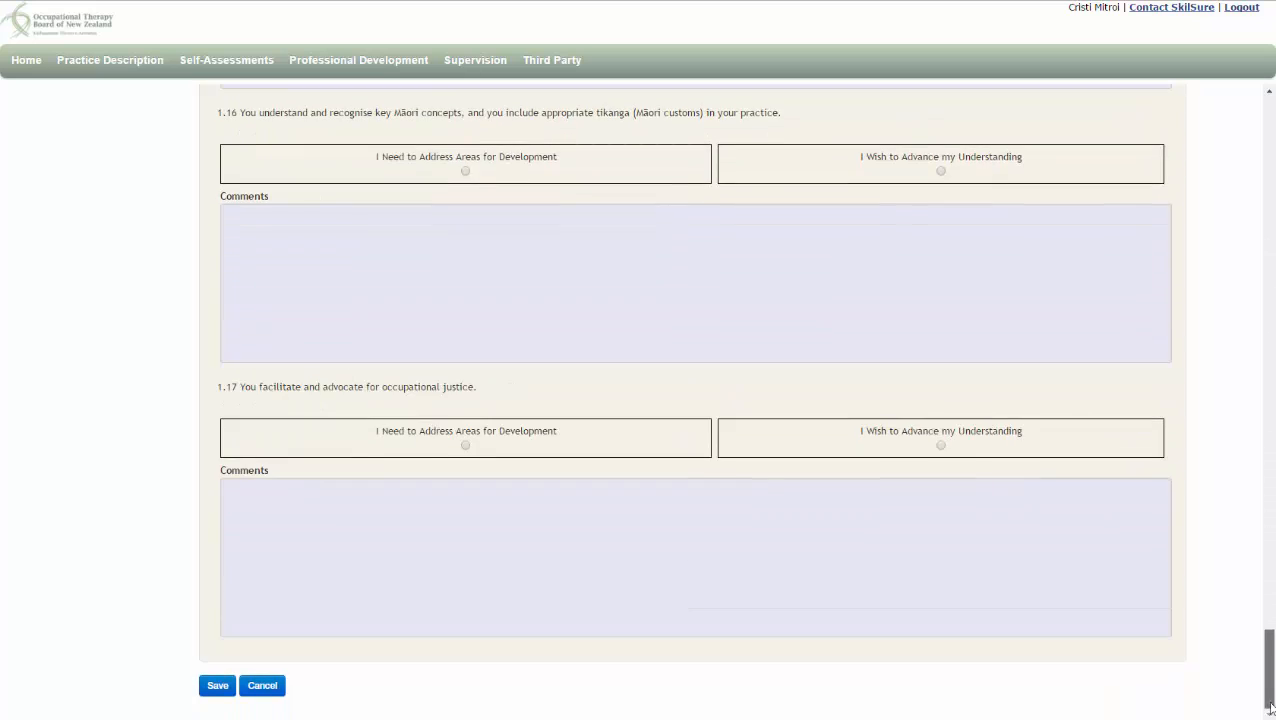
left_click(218, 686)
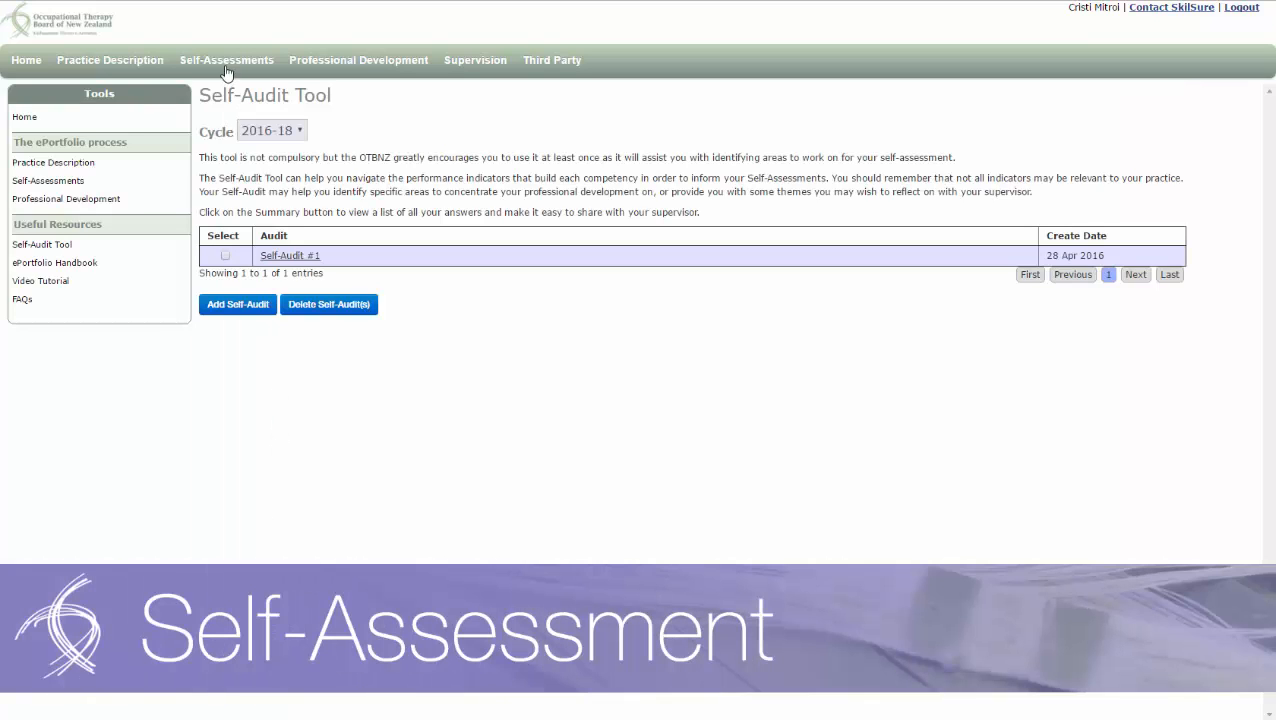
Open Self-Assessments and expand then collapse the Guiding Questions and Performance Indicators for Competency 1
left_click(226, 70)
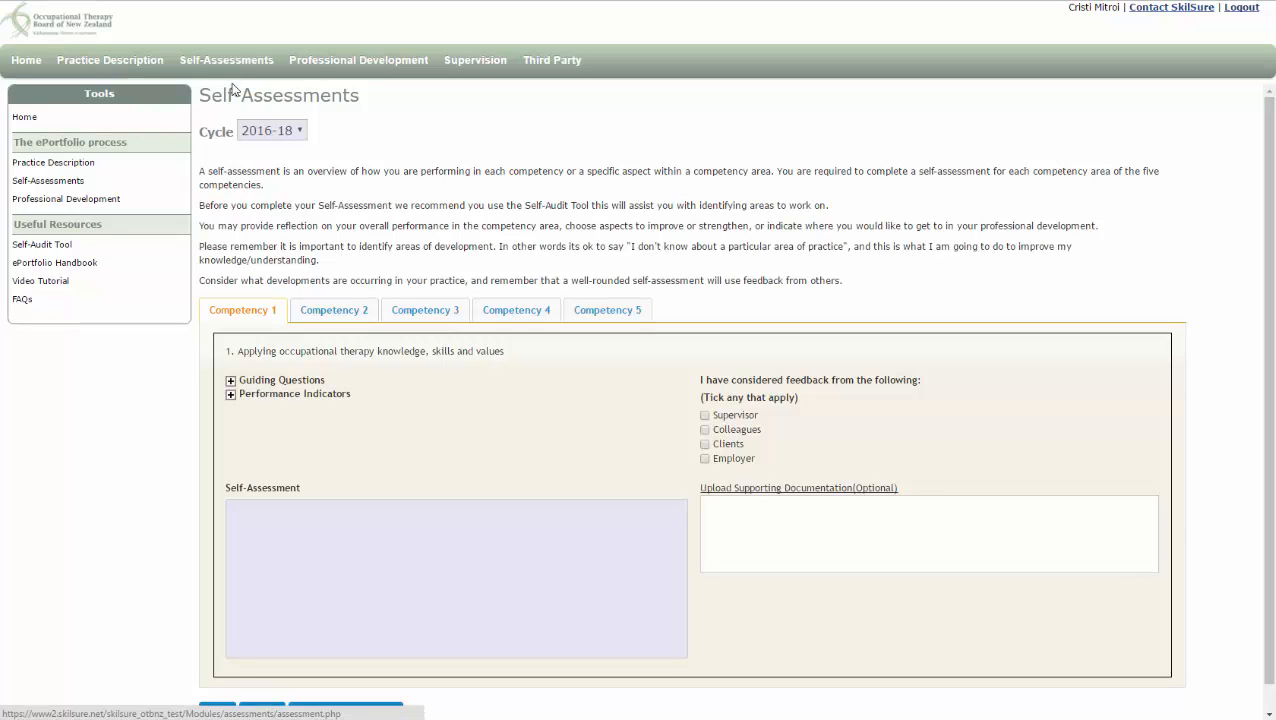
left_click(230, 381)
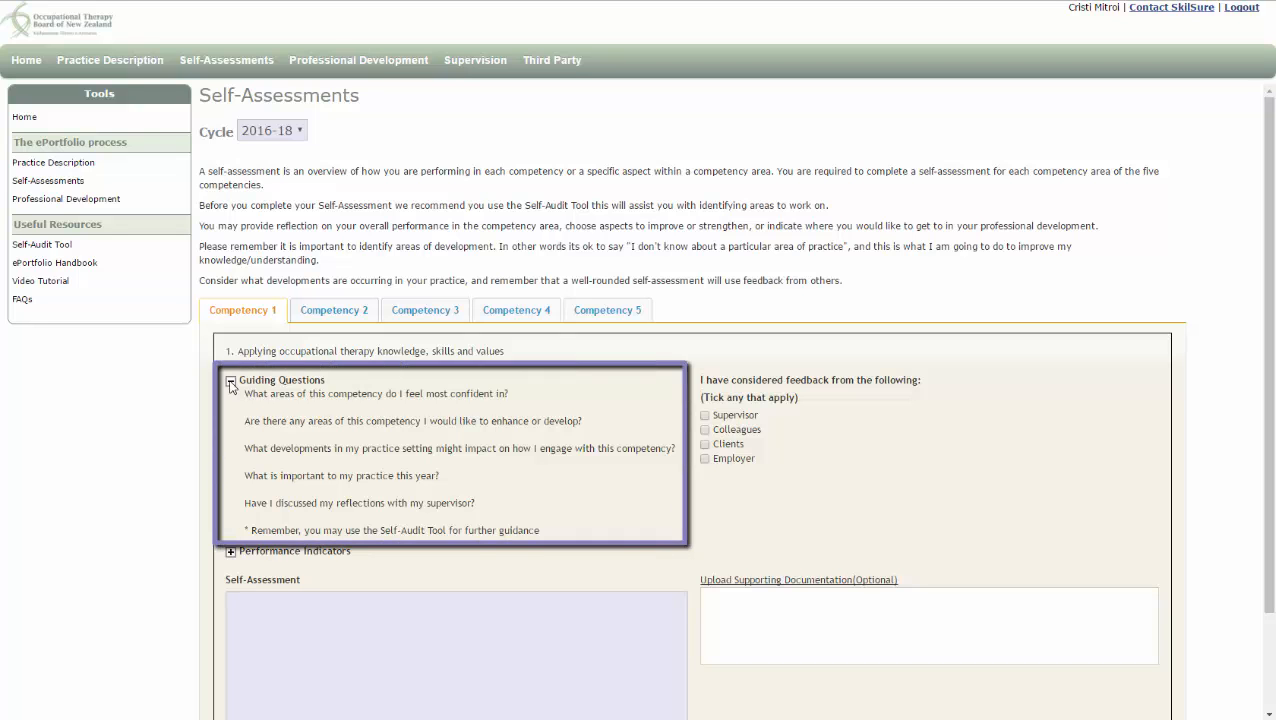
scroll(230, 385, "down", 2)
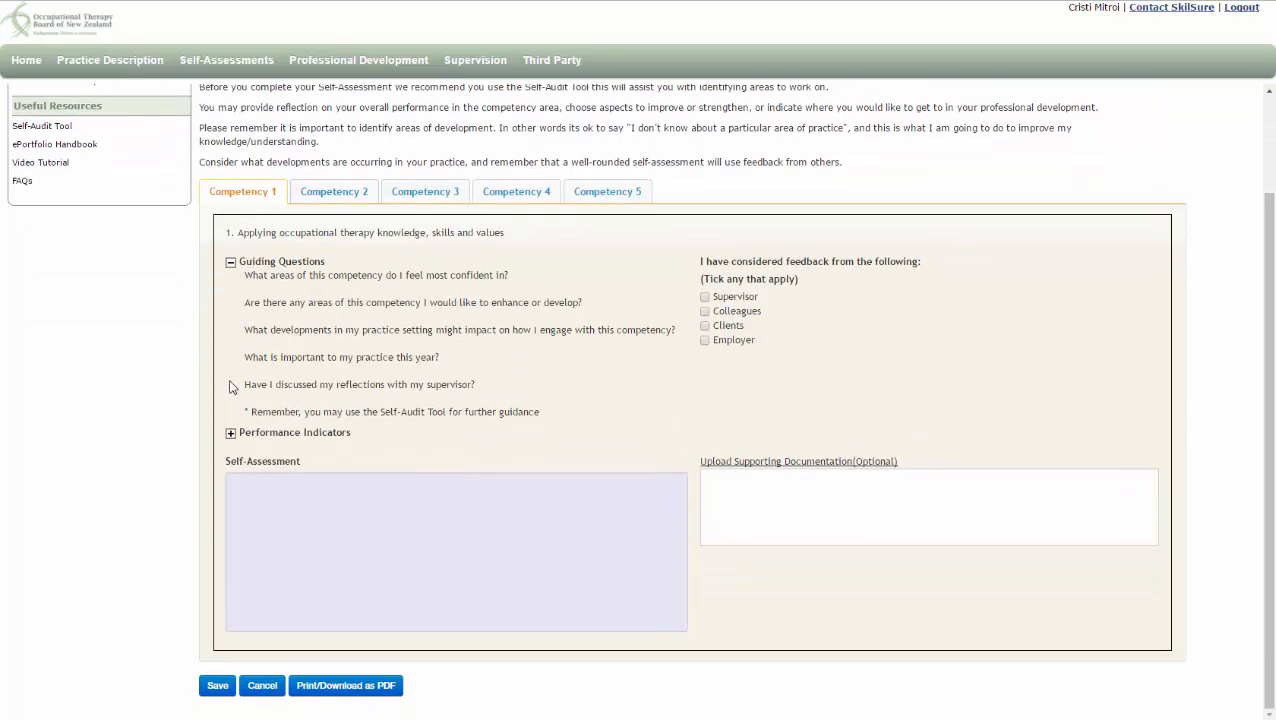
left_click(230, 435)
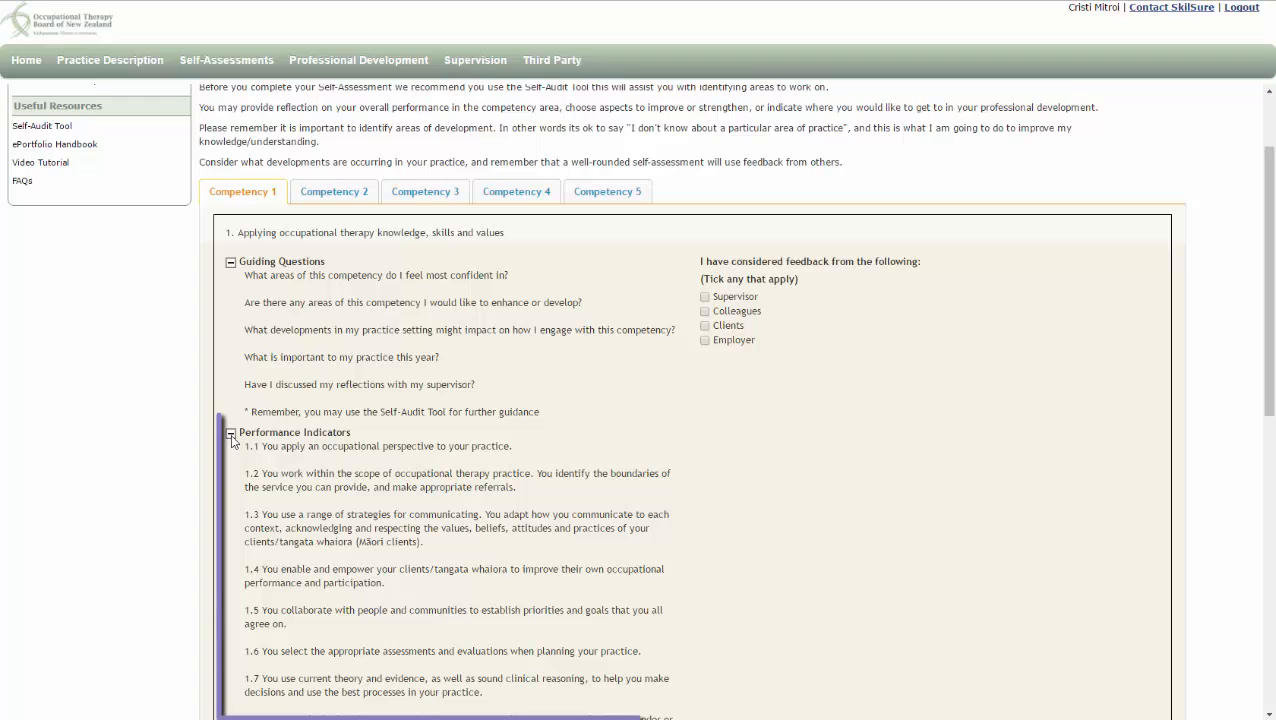
scroll(231, 440, "down", 4)
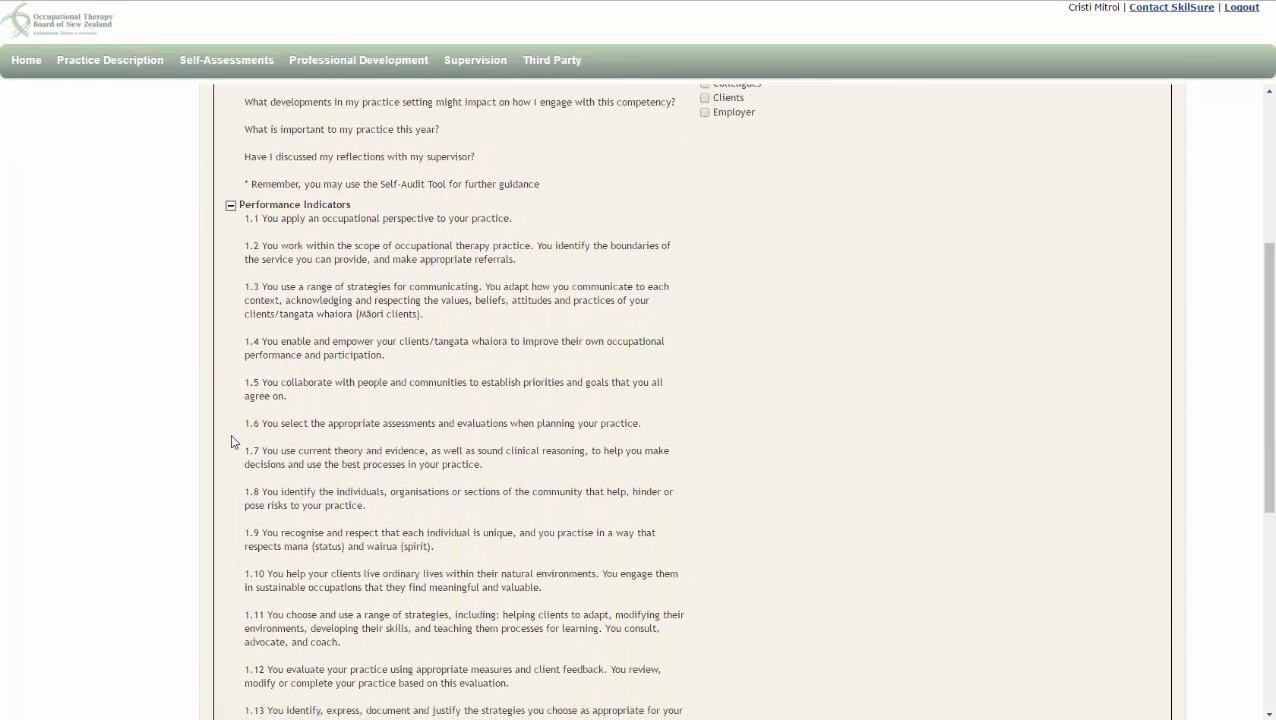
left_click(231, 207)
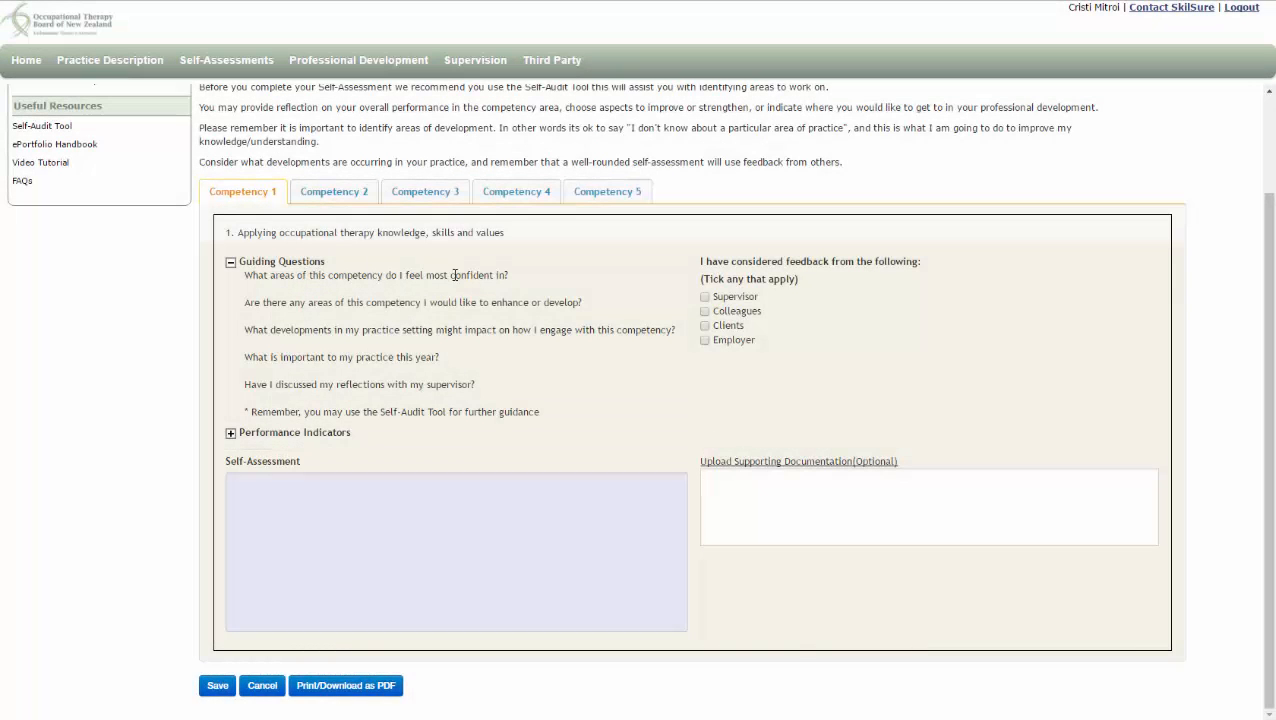
Tick Supervisor as a feedback source and write the Competency 1 self-assessment on excelling in core occupational therapy principles, citing supervisor shadowing
left_click(704, 297)
left_click(431, 509)
type("I have an e")
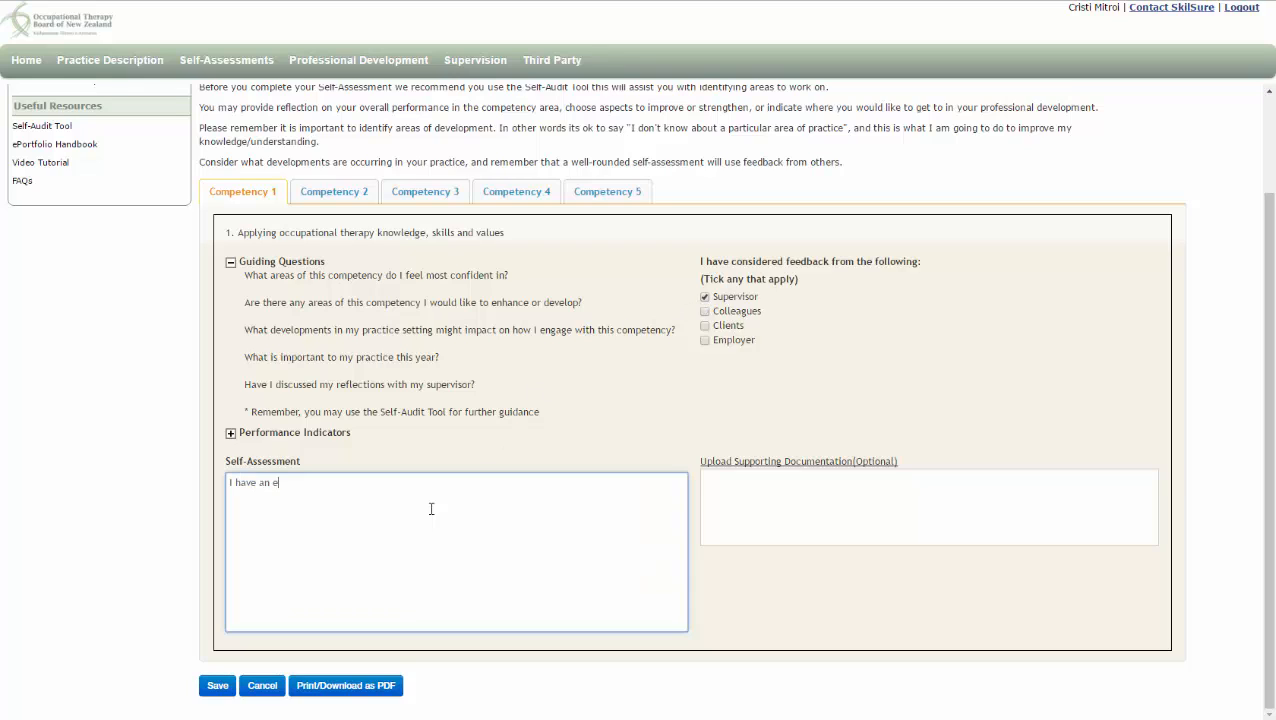
type("xcellent memory and understanding of the co")
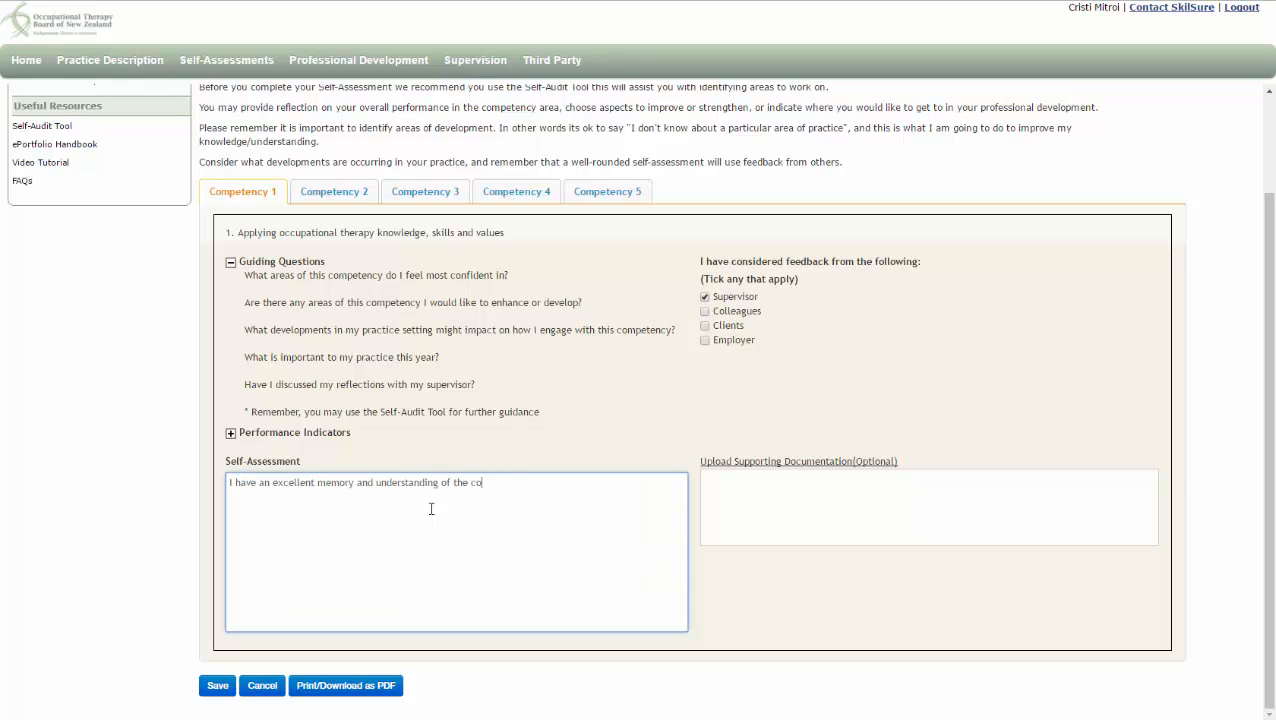
type("re principles of occupational therapy")
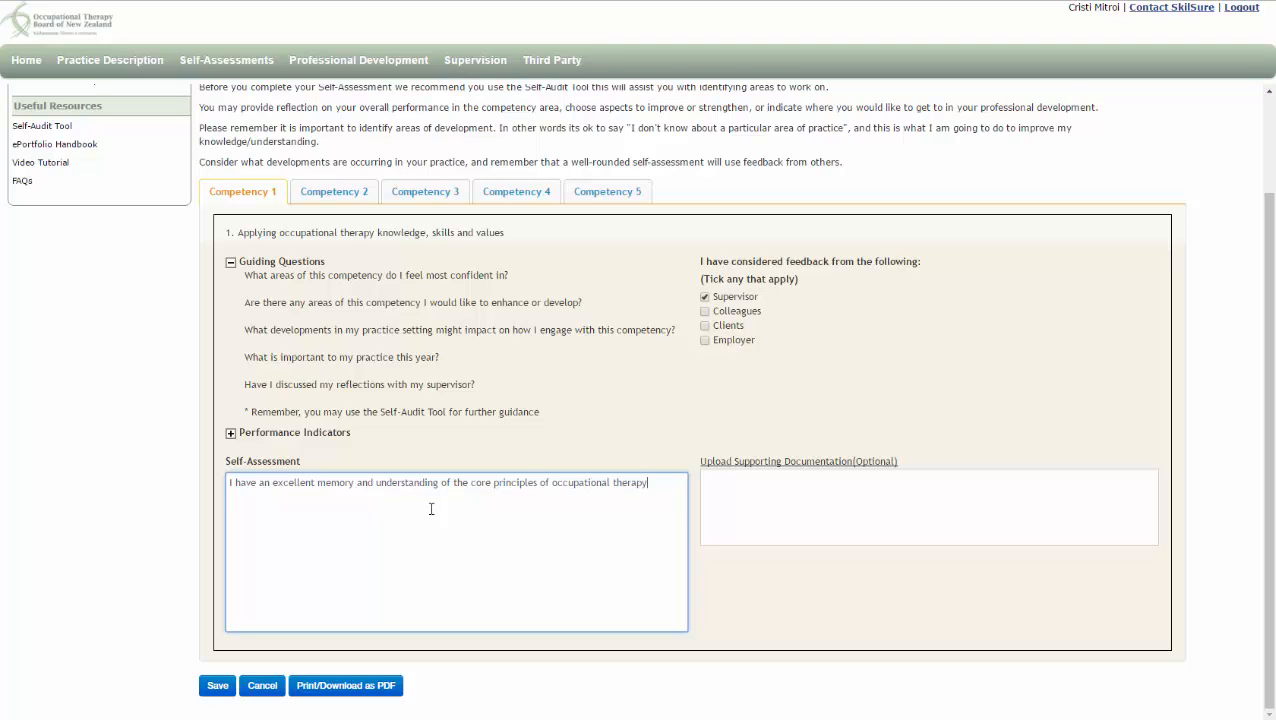
type(", and therefore I excel in this competency. My supervisor")
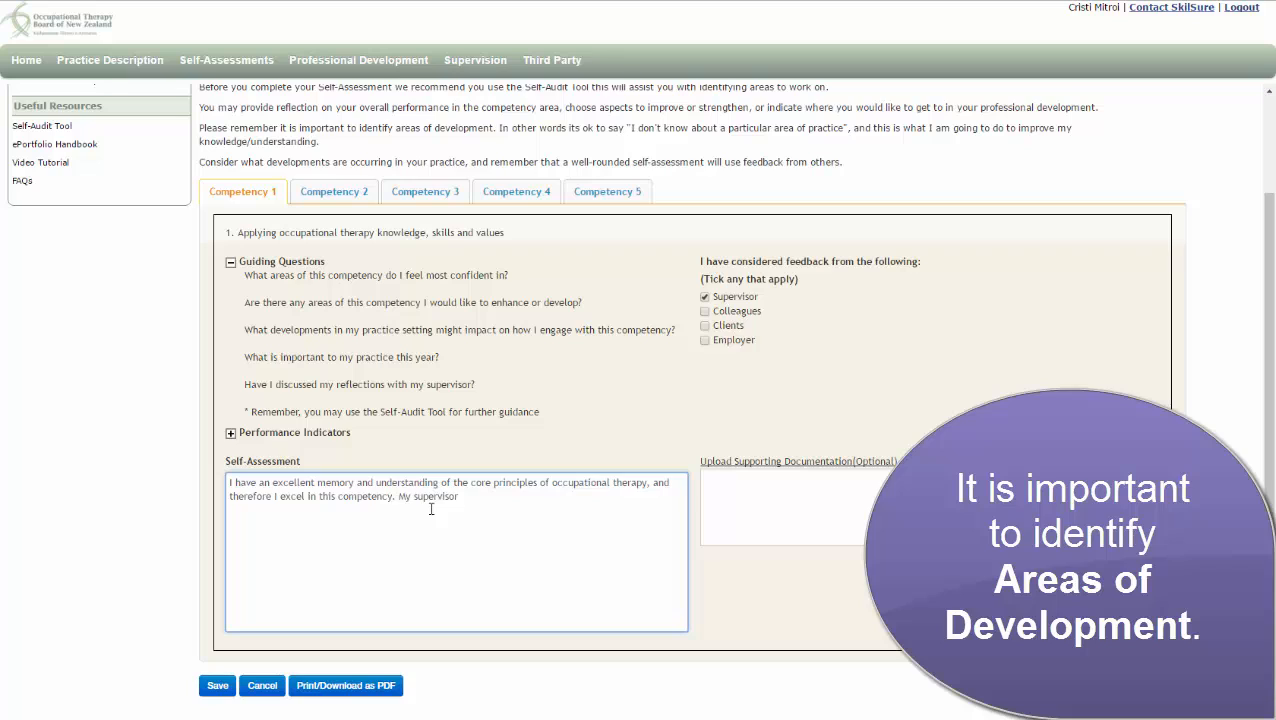
type(" has shadowed me during client visits and comments ")
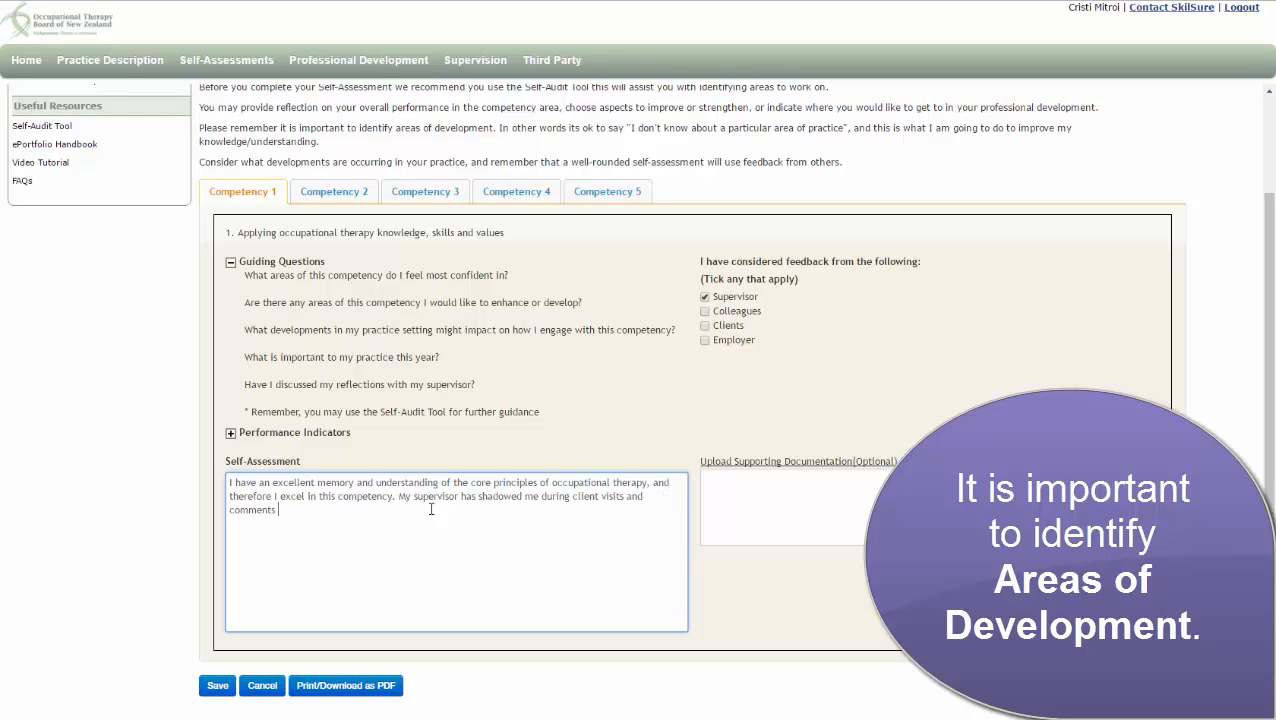
type("that my knowledge, skills and v")
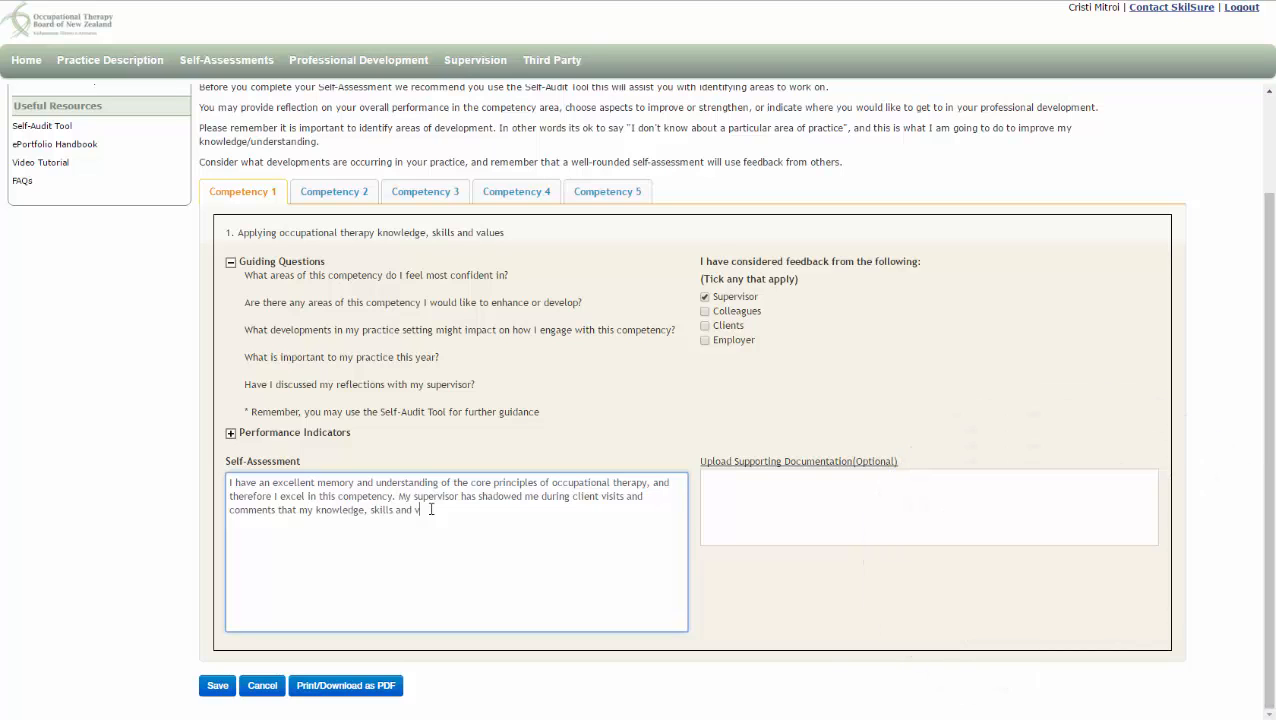
type("alues are above par.")
Upload the Performance Evaluation .docx from the Desktop as supporting documentation and save the self-assessment
left_click(792, 464)
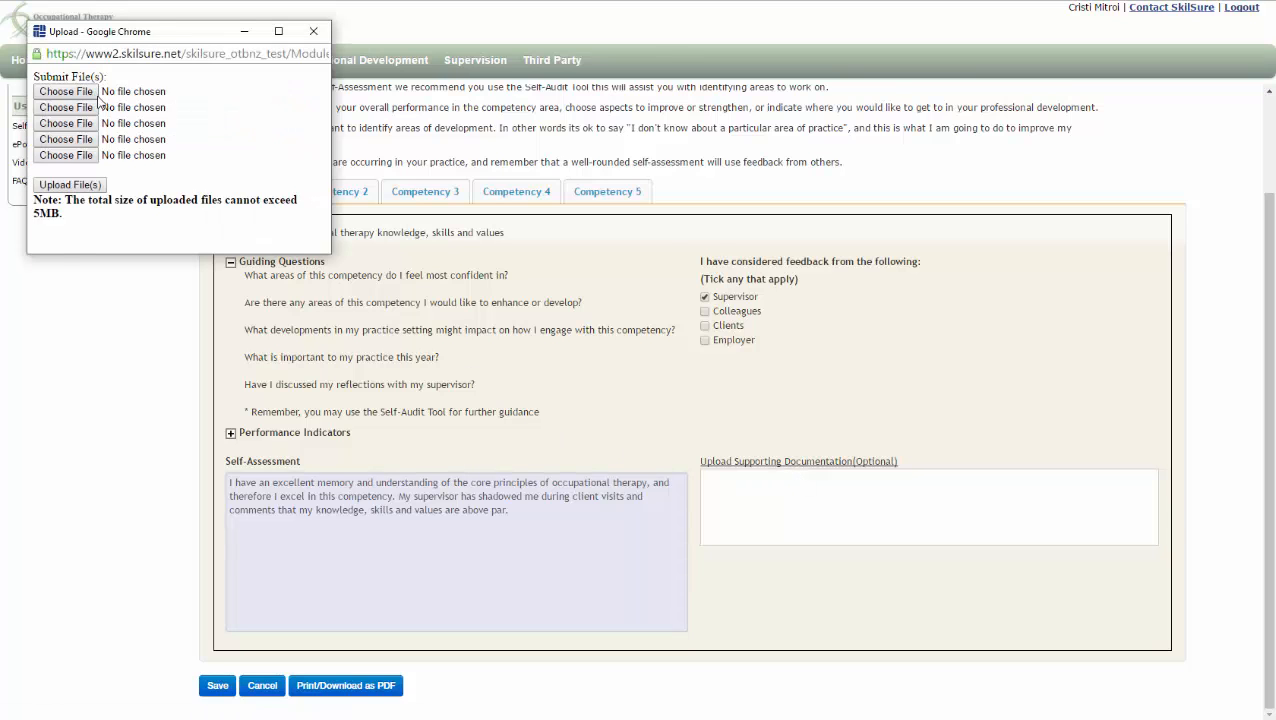
left_click(92, 91)
left_click(105, 240)
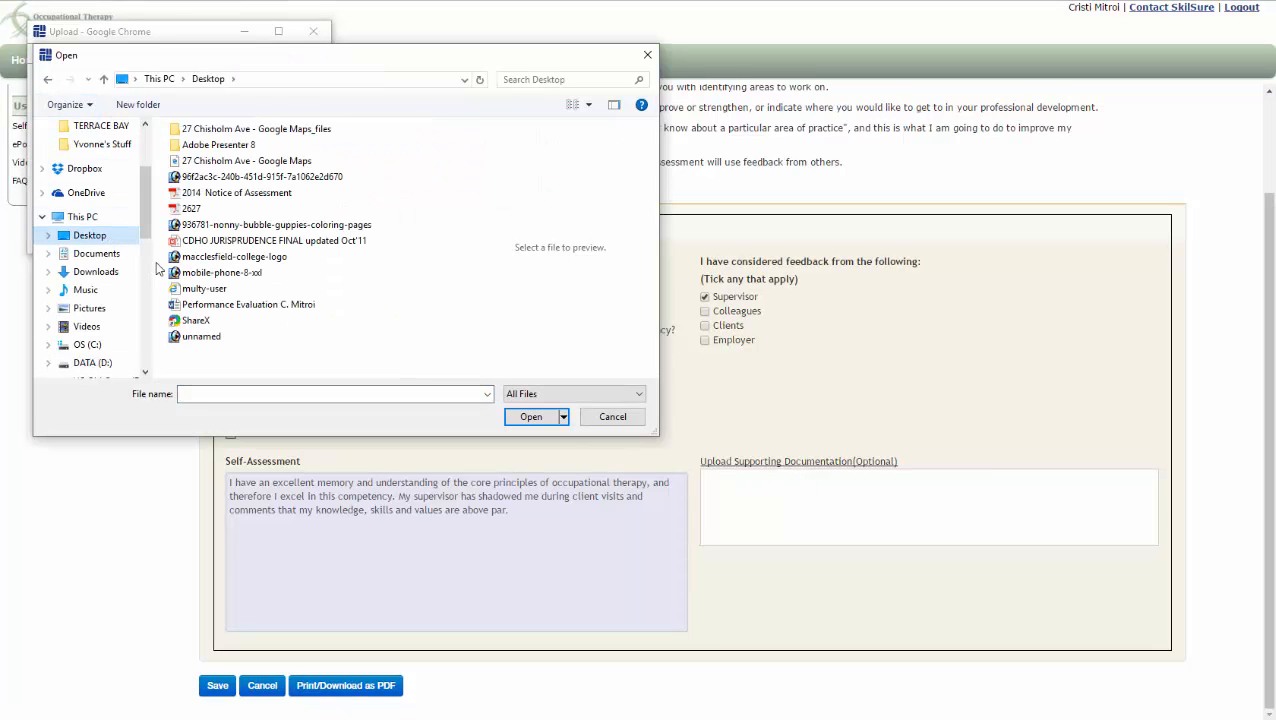
left_click(260, 304)
left_click(530, 417)
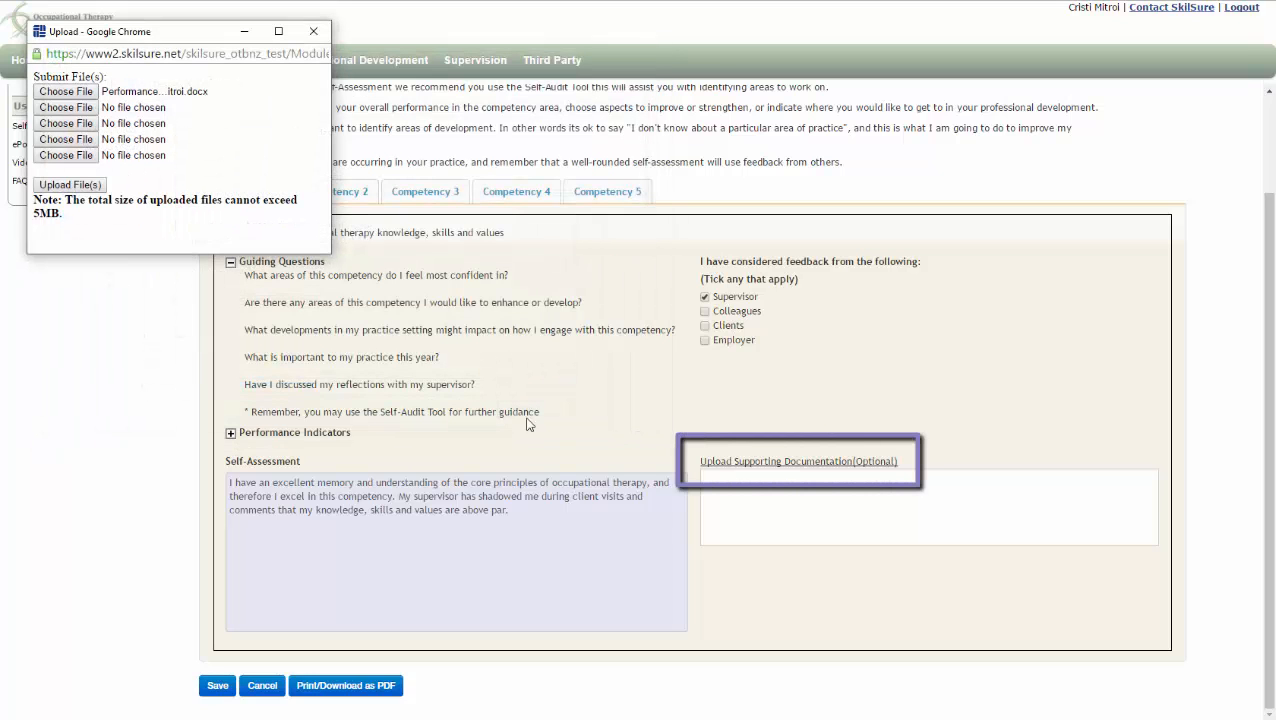
left_click(100, 186)
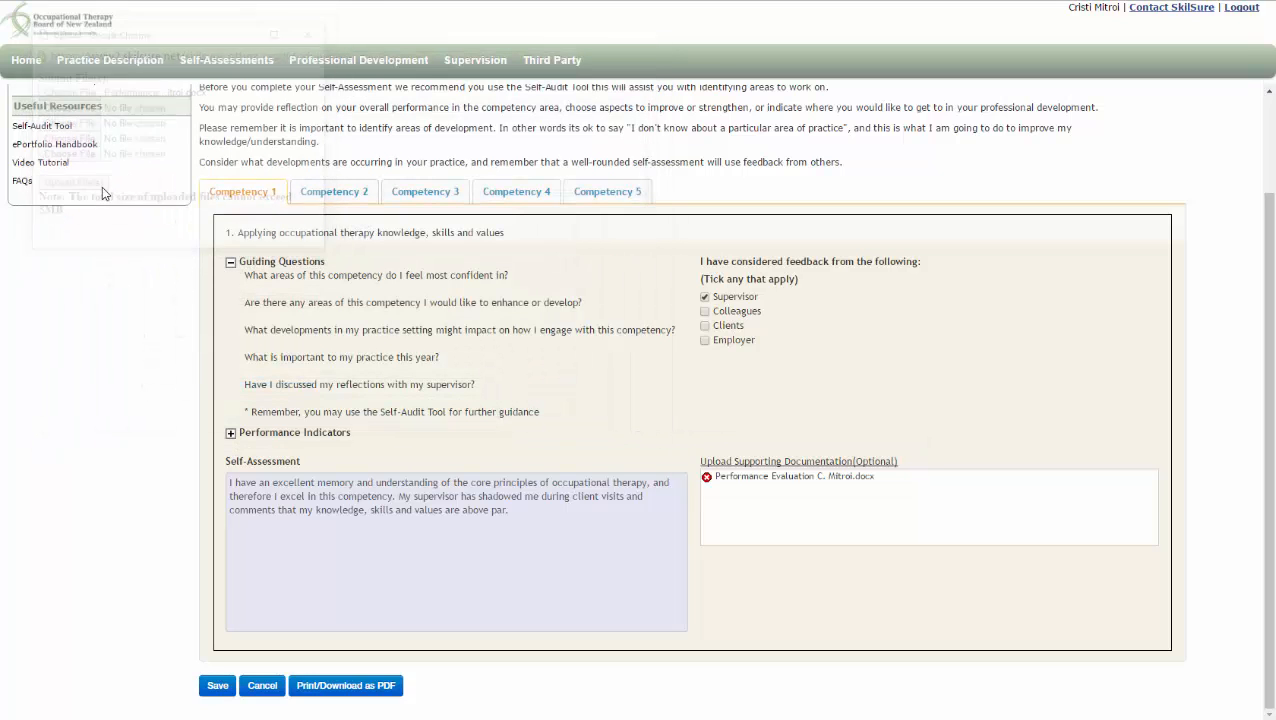
left_click(219, 690)
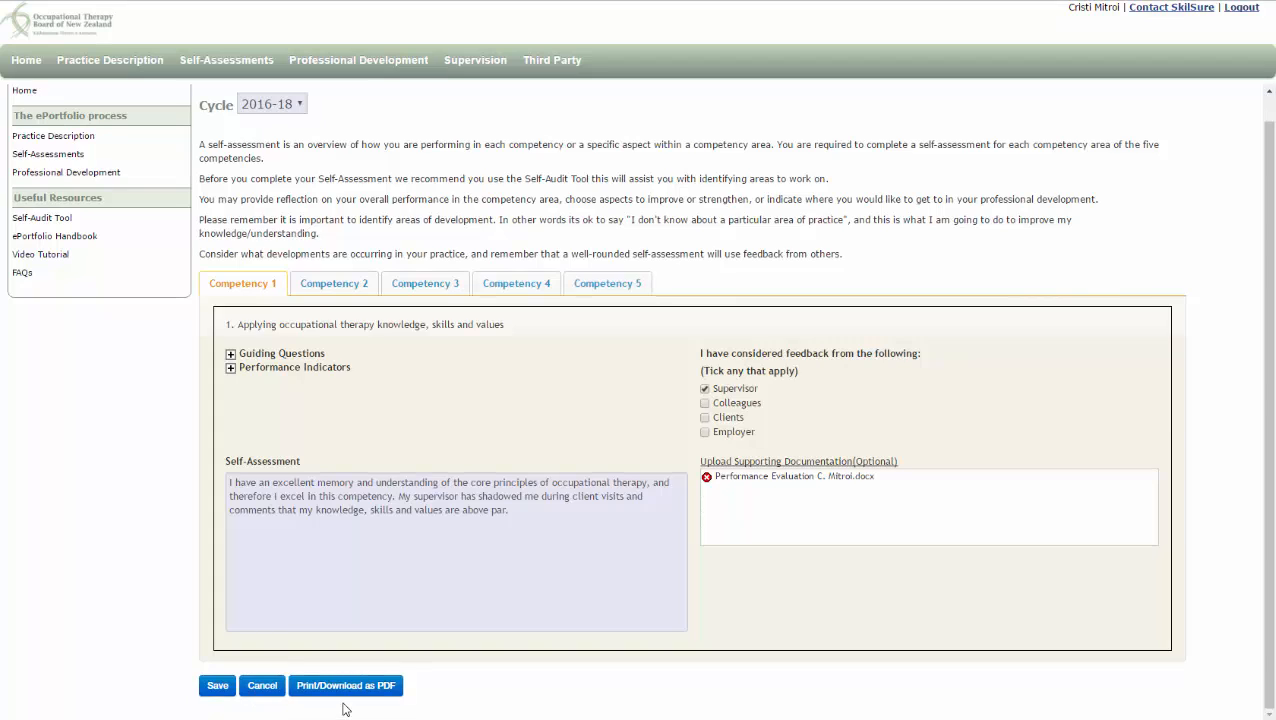
Switch to the Competency 2 tab and expand its Guiding Questions
left_click(336, 287)
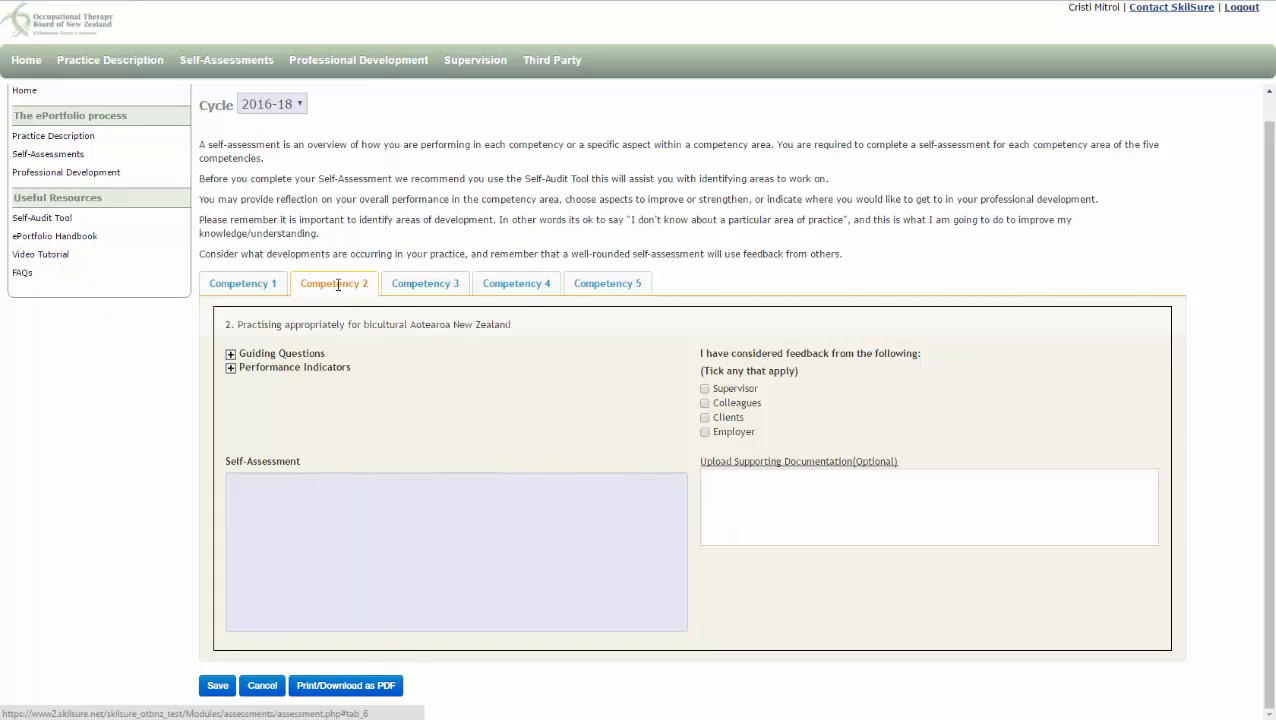
left_click(231, 355)
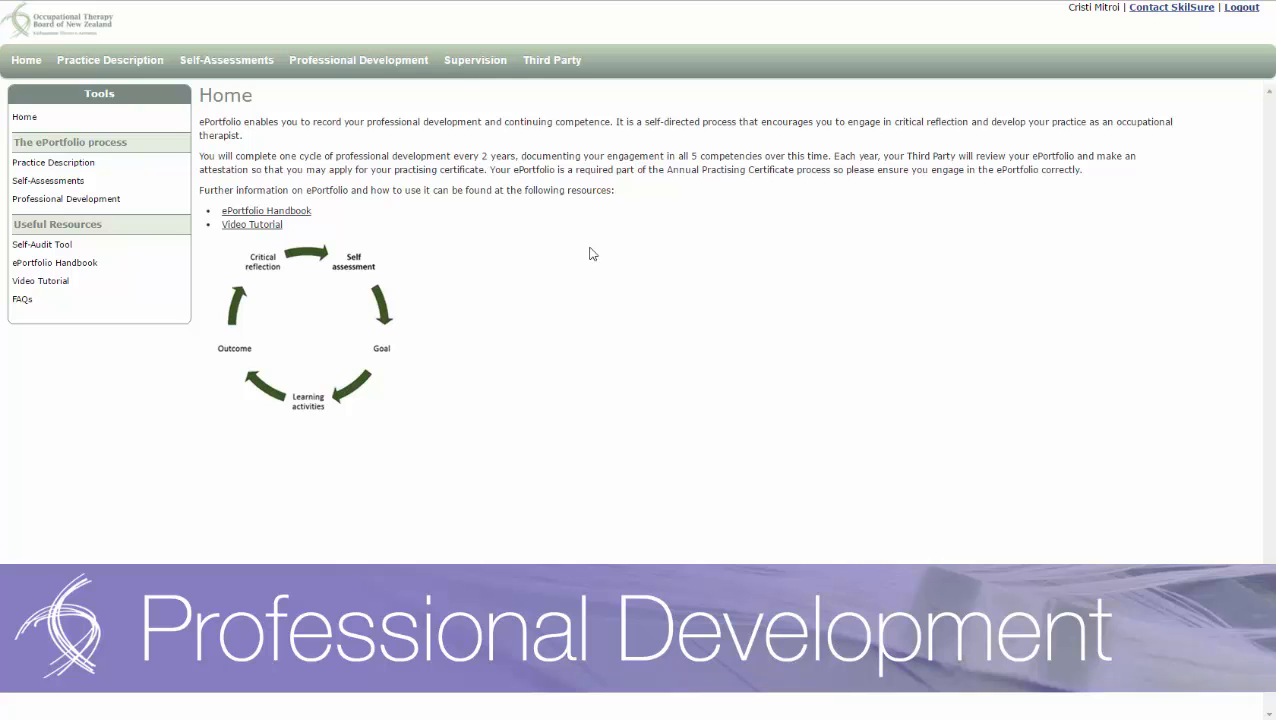
In the Professional Development plan, set Competency 1's goal to 'To keep current with' advancements in the field of Occupational Therapy
left_click(379, 64)
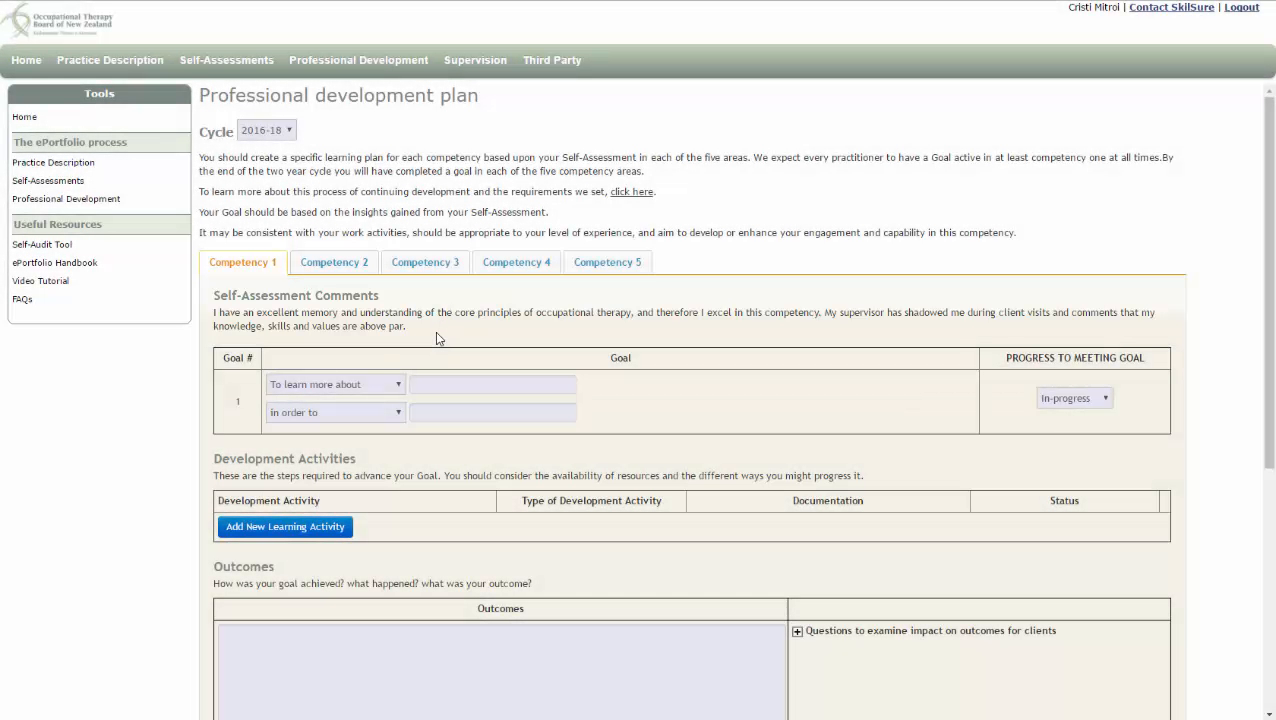
left_click(397, 385)
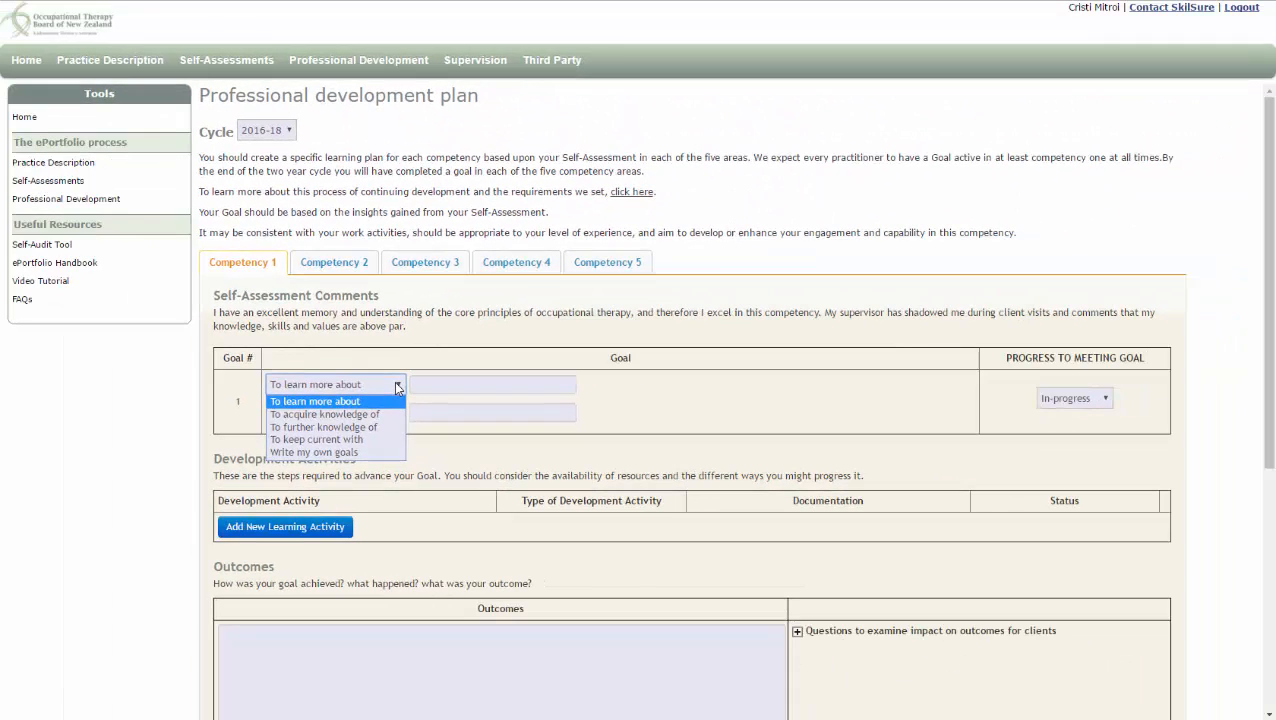
left_click(391, 441)
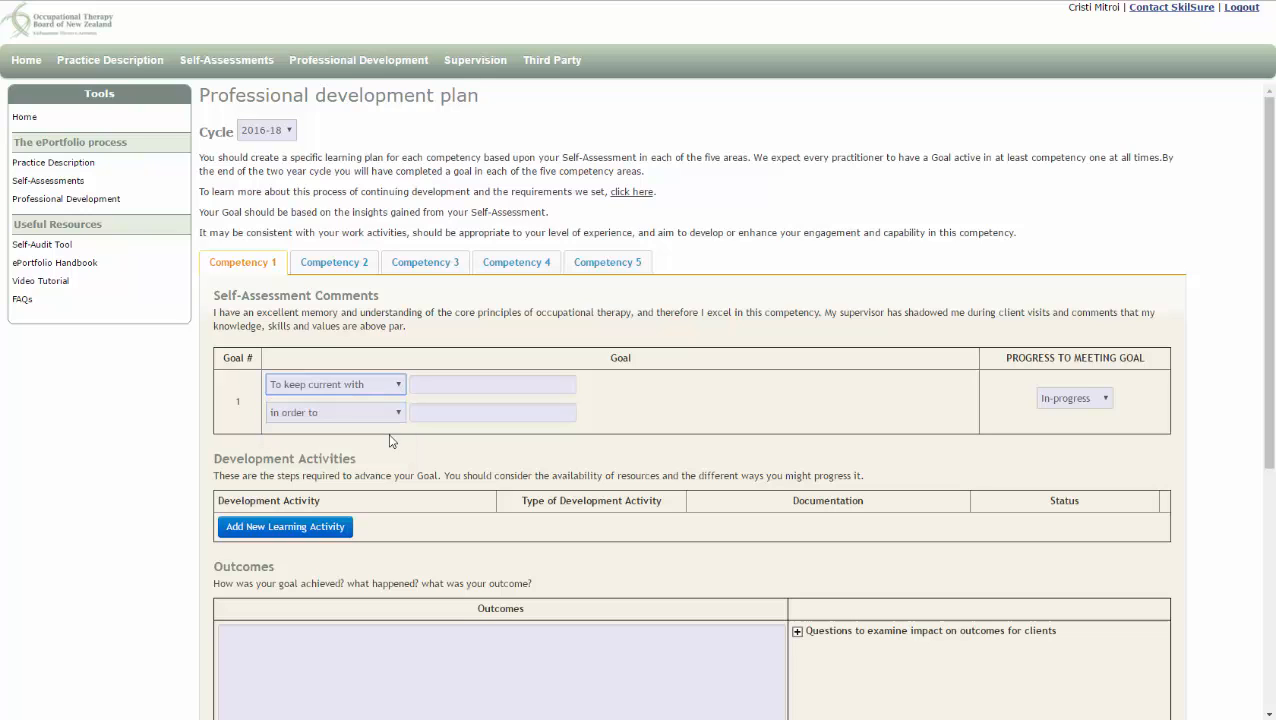
left_click(439, 389)
type("advancem")
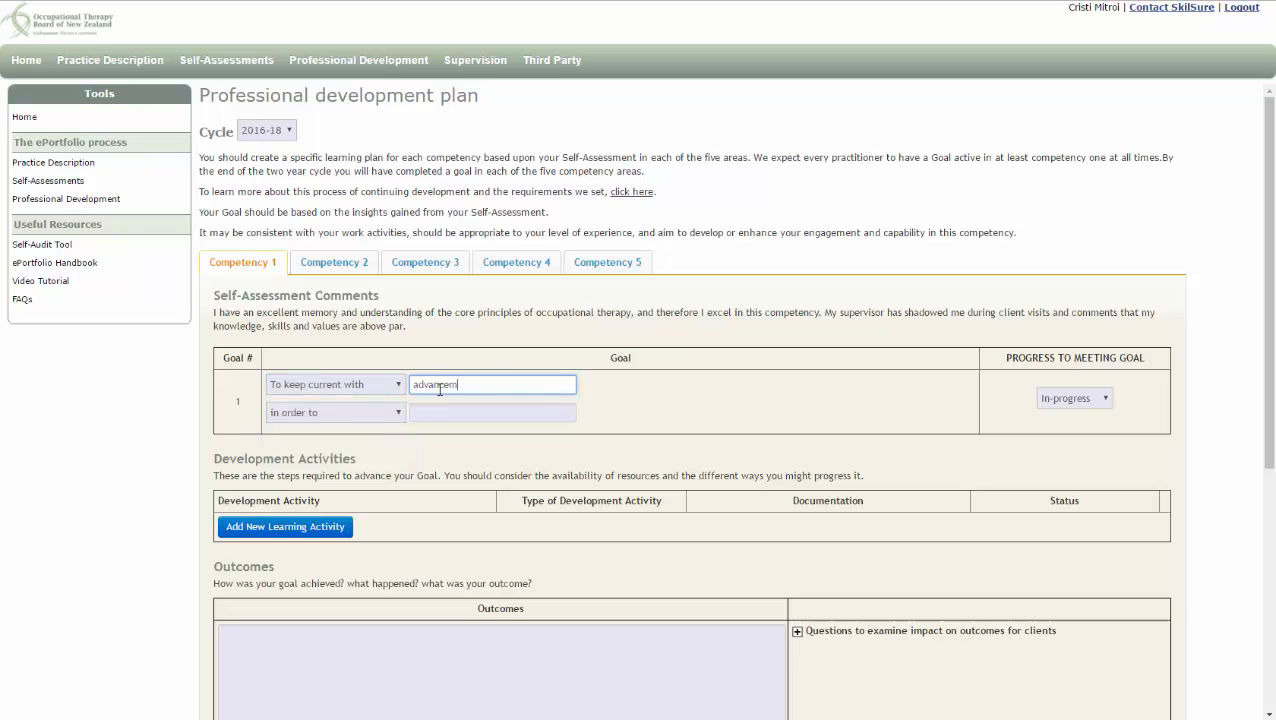
type("ents in the fi")
type("Occupational Therapy.")
Complete Competency 1's goal with 'to ensure' I continue providing my patients the best and most accurate care
left_click(397, 414)
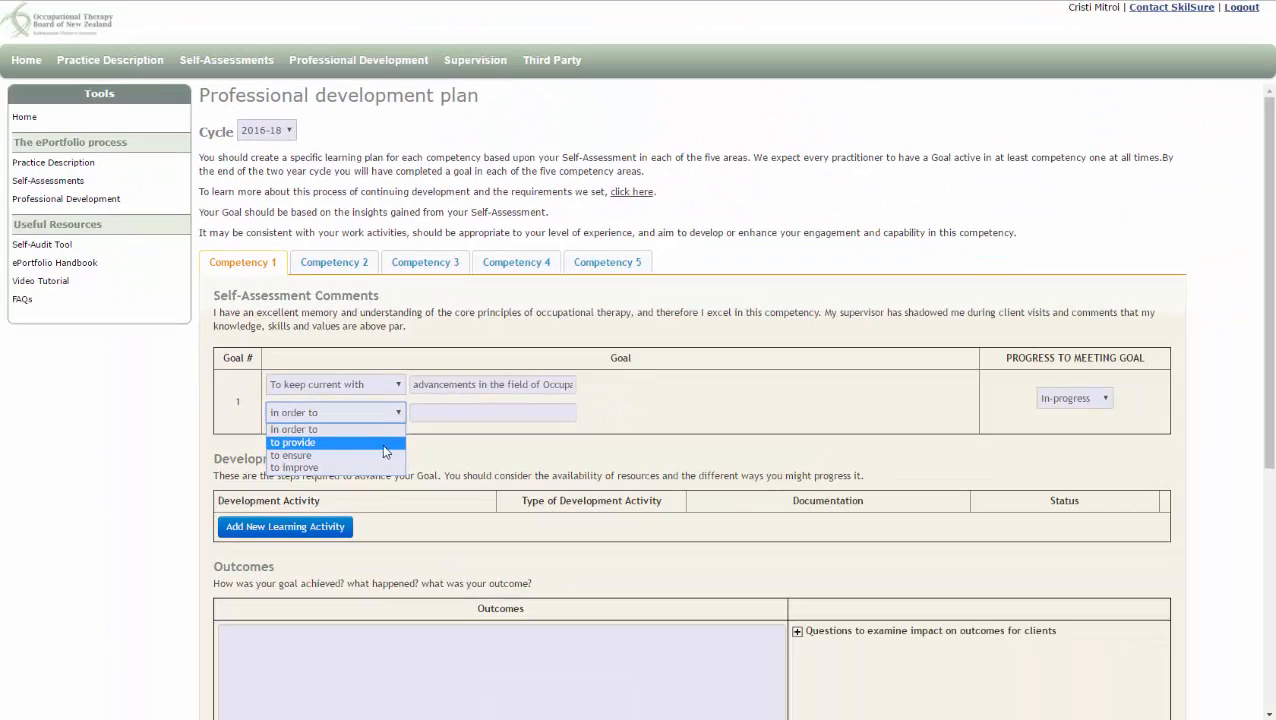
left_click(382, 459)
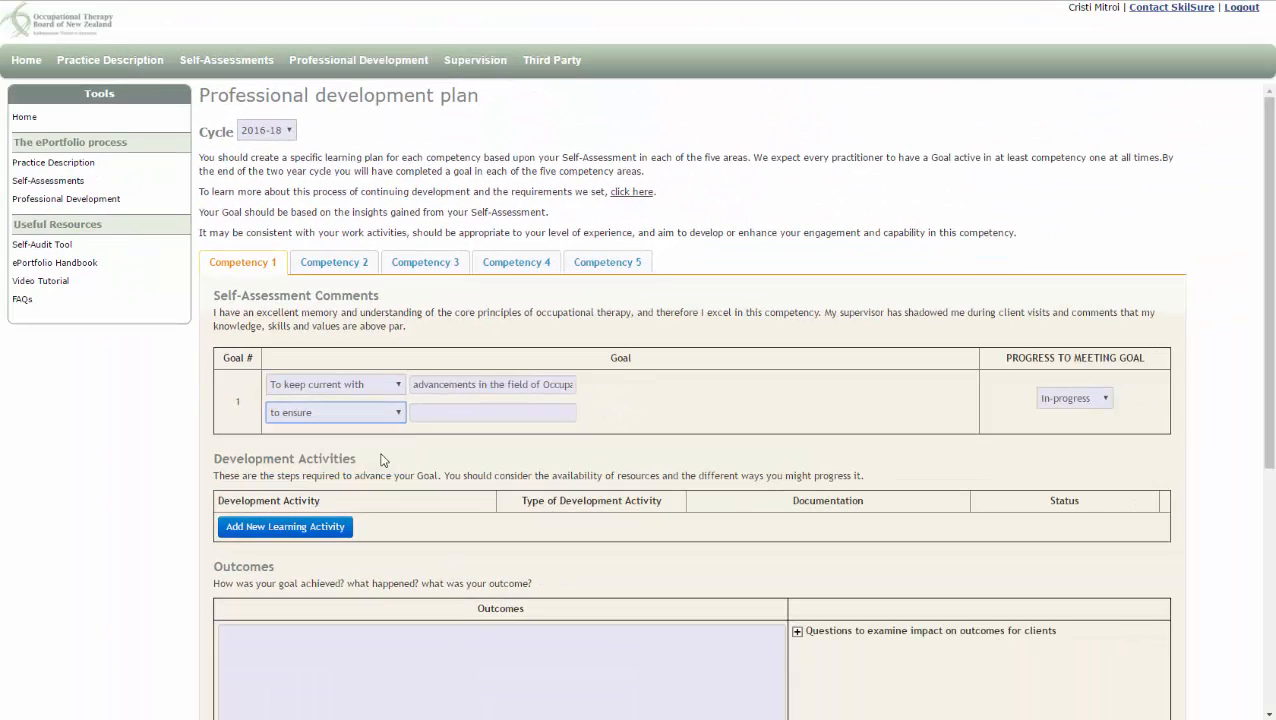
left_click(471, 416)
type("I continue ")
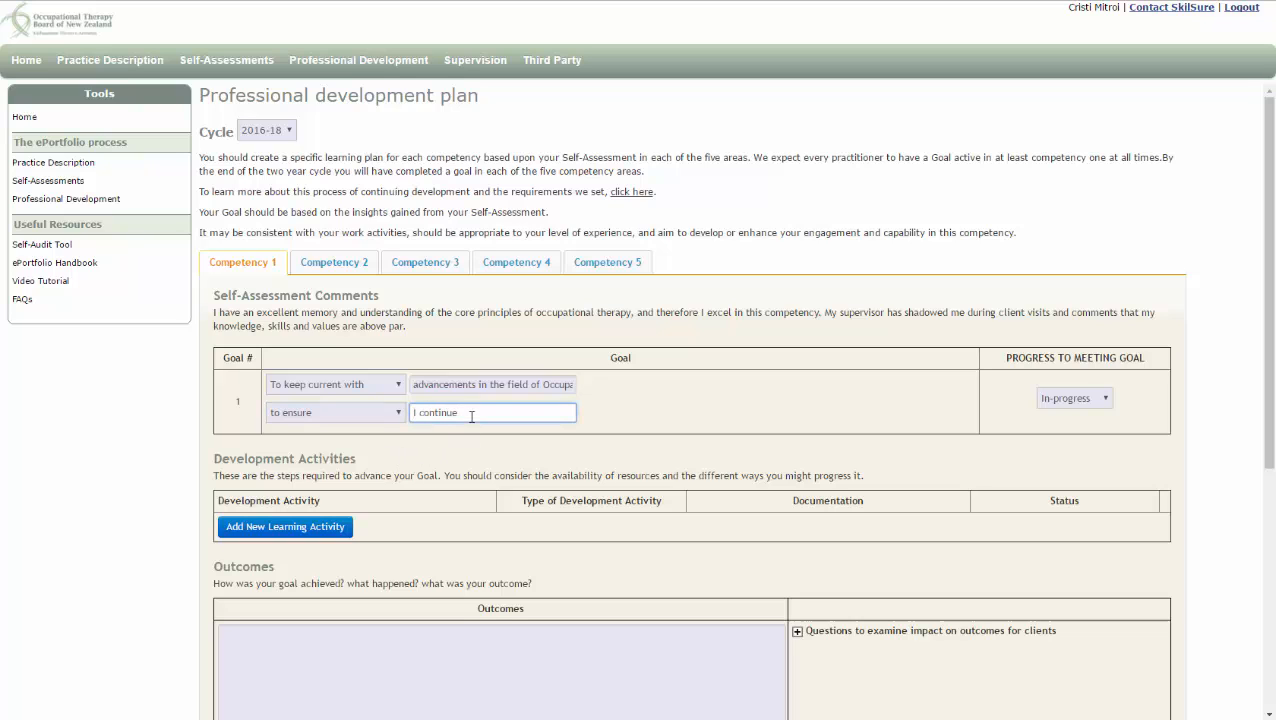
type("providing my patients the best and most accura")
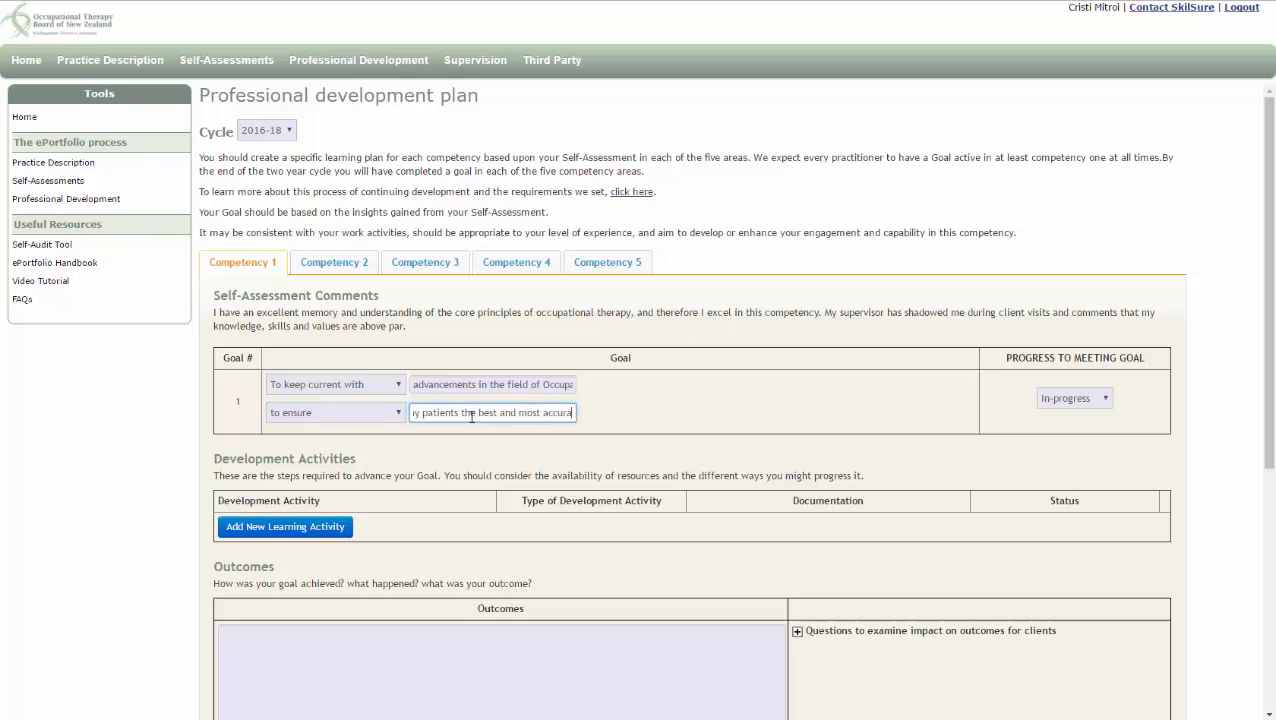
type("te care.")
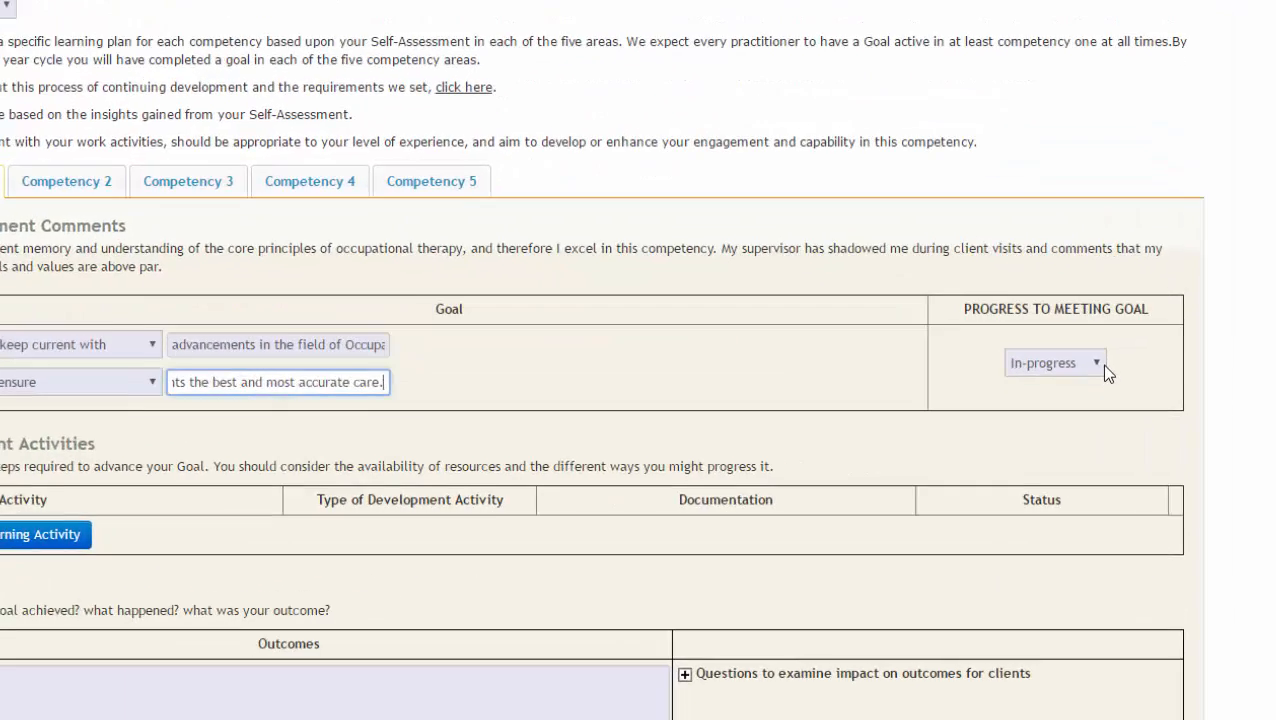
Keep the goal In-progress and add a Group Learning development activity 'Attend the 2016 Occupational Therapy seminar.' with status Completed
left_click(1106, 400)
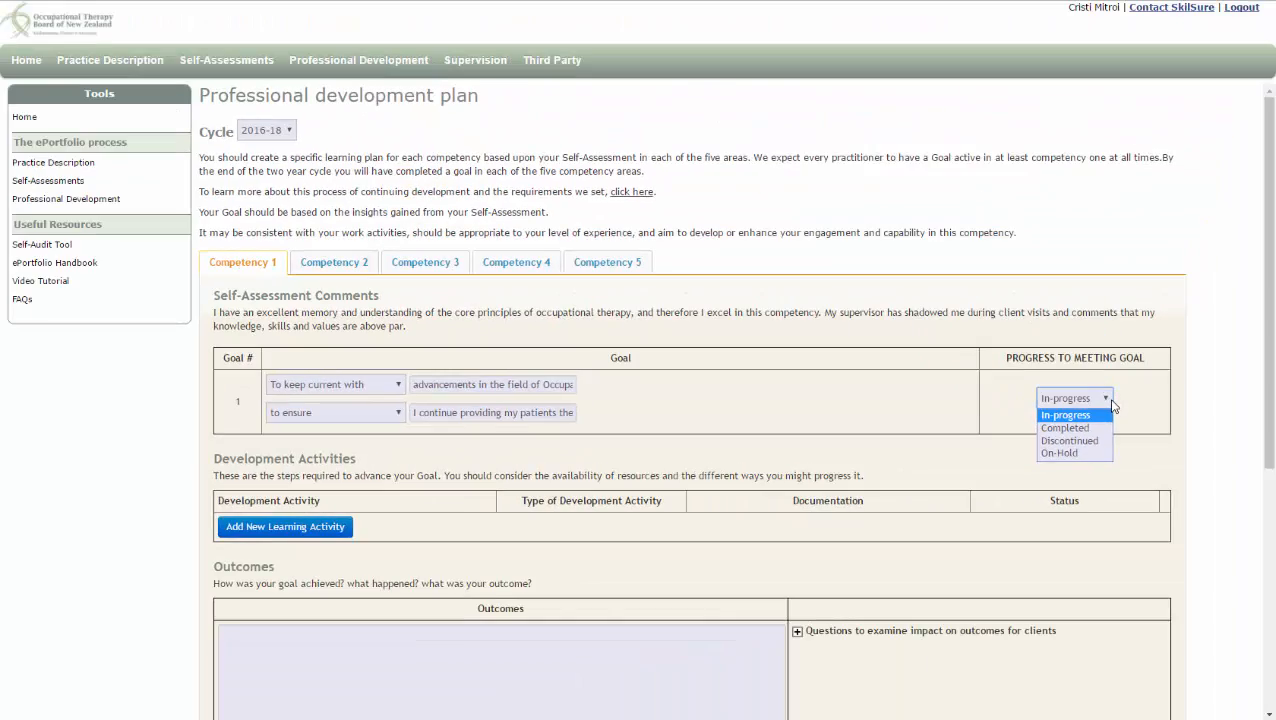
left_click(1112, 404)
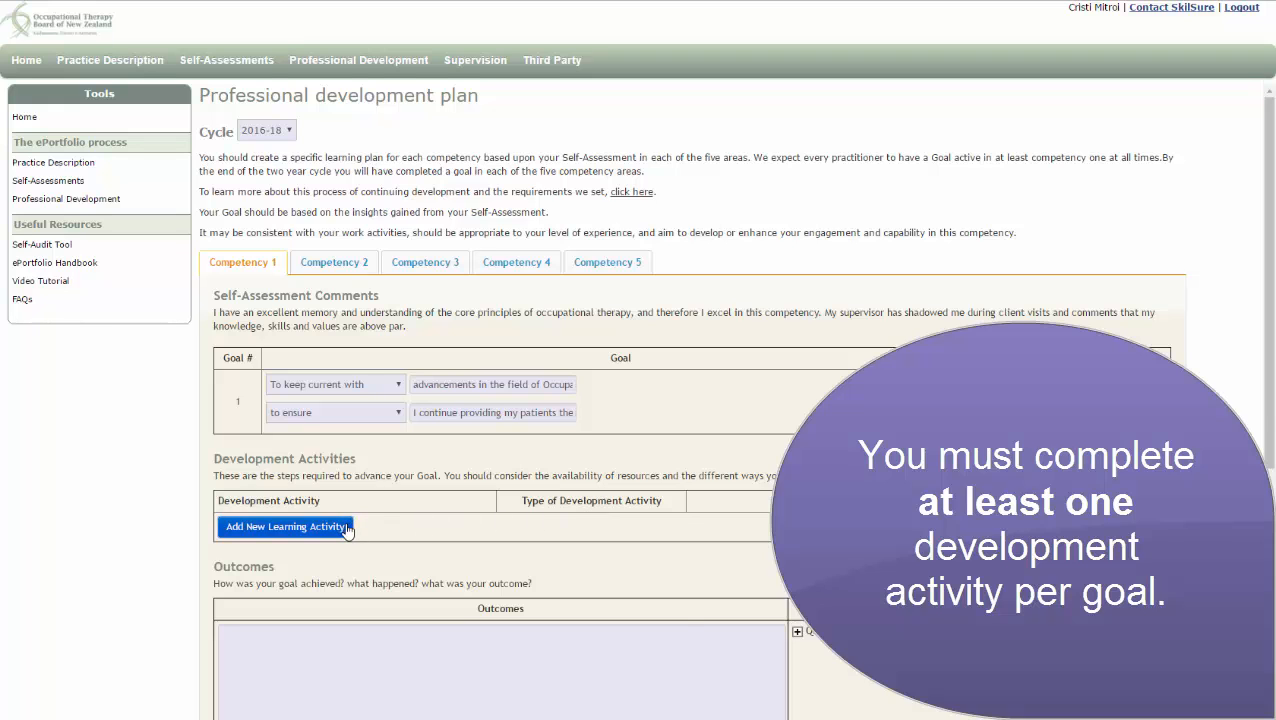
left_click(347, 527)
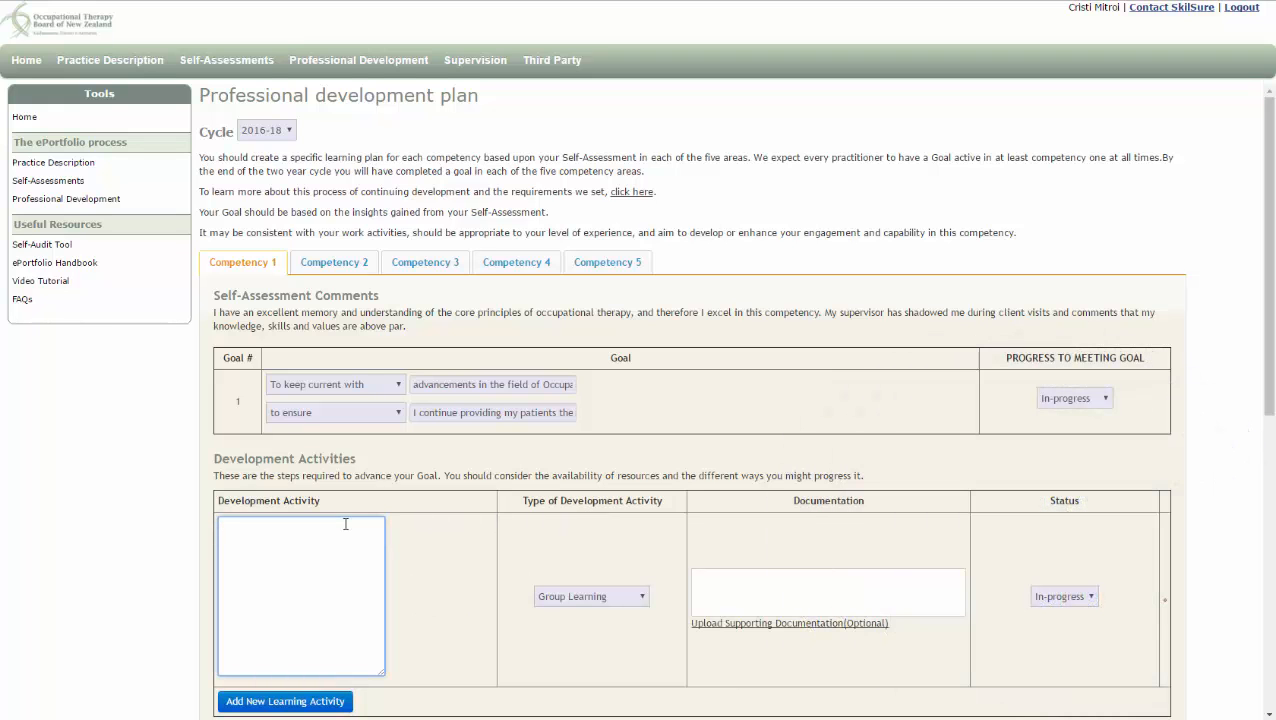
type("Attend the 2016 Occupational Therapy seminar.")
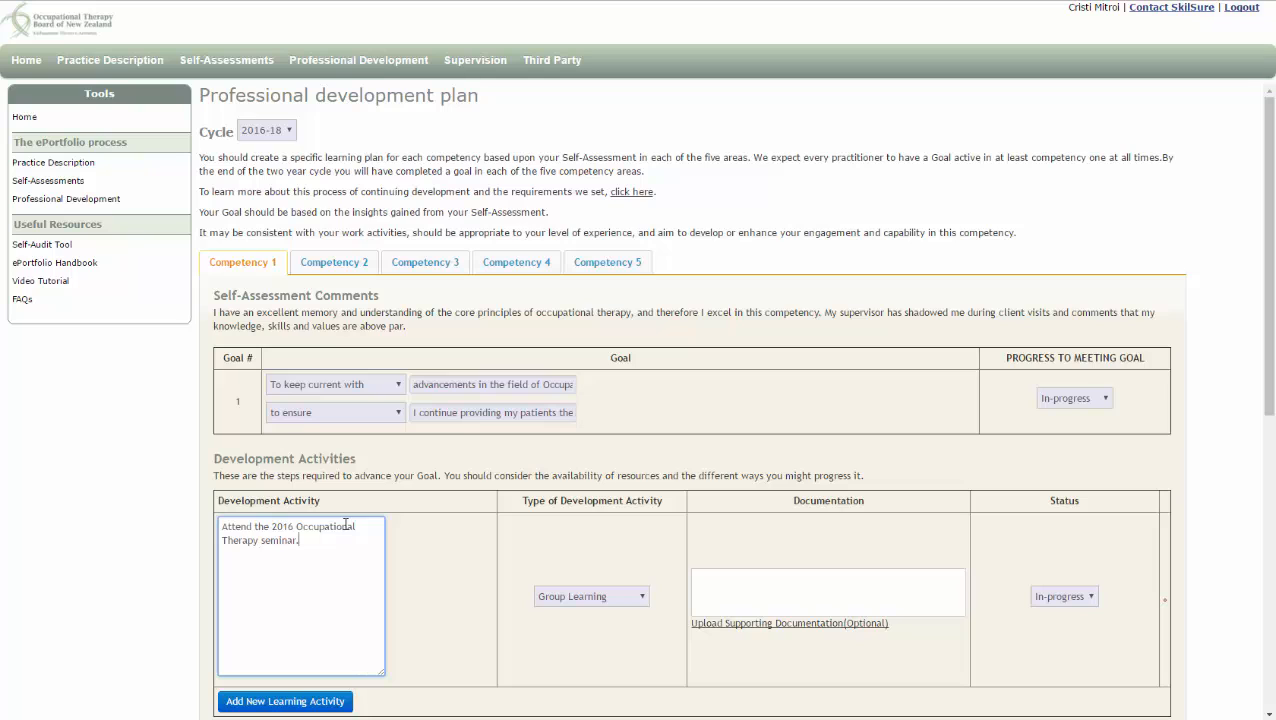
left_click(645, 602)
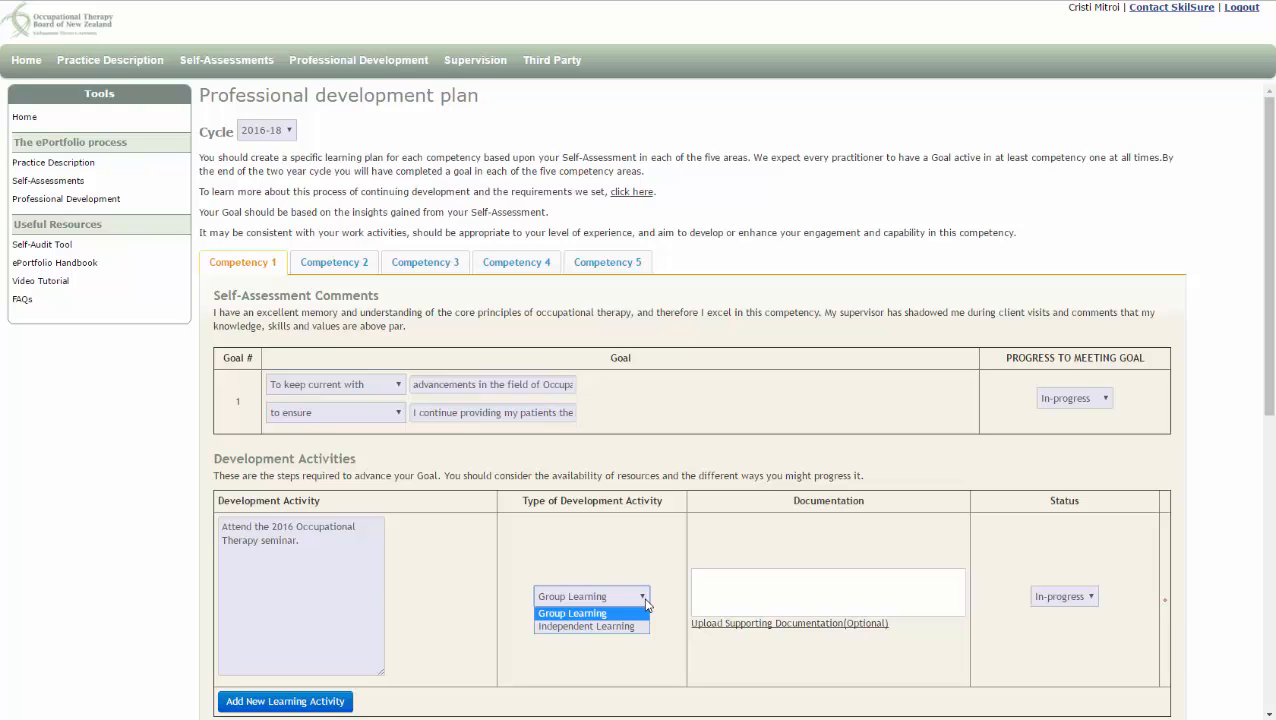
left_click(646, 600)
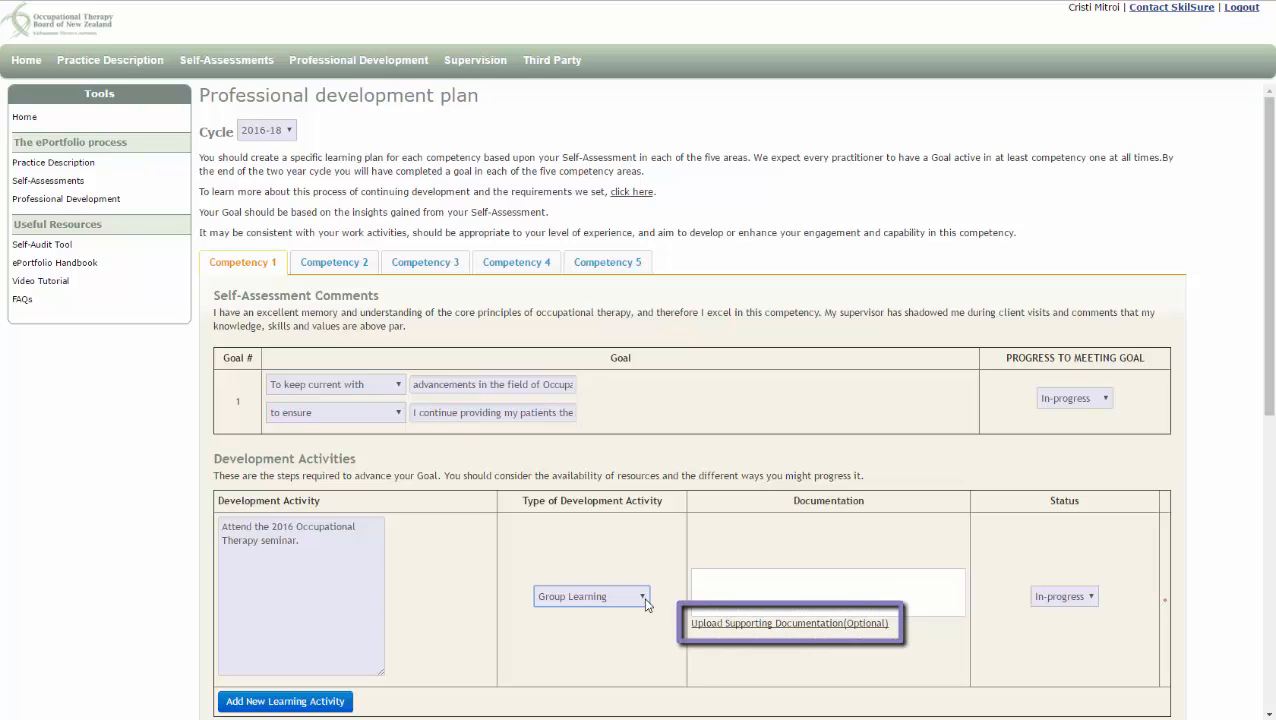
left_click(1097, 604)
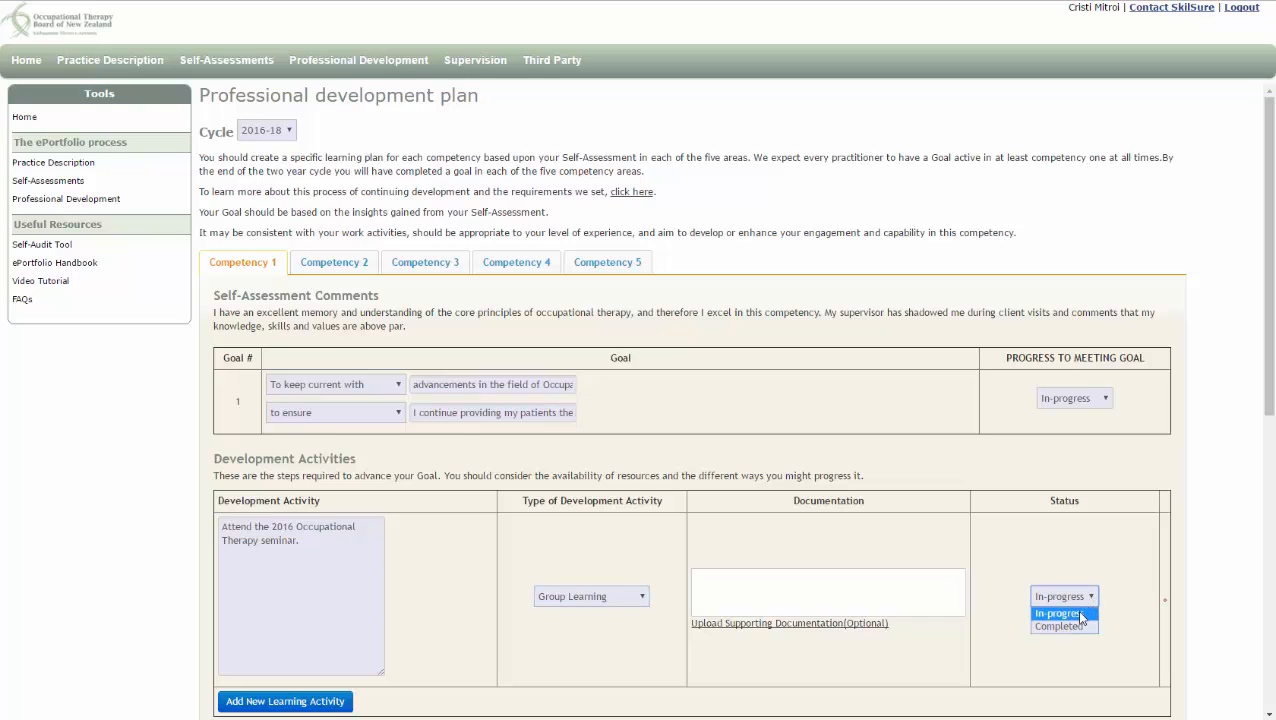
left_click(1072, 628)
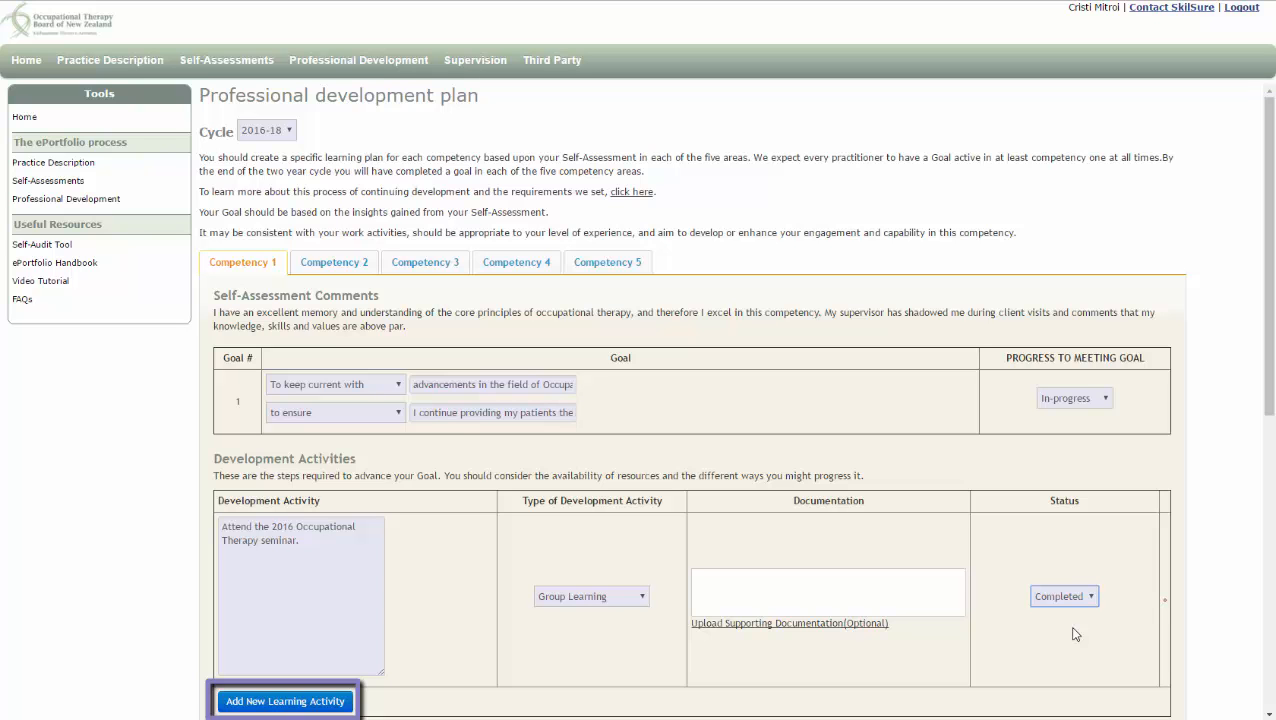
Paste the seminar outcome about correctly configuring desks with duplicate monitors into Outcomes and save the plan
scroll(1075, 633, "down", 4)
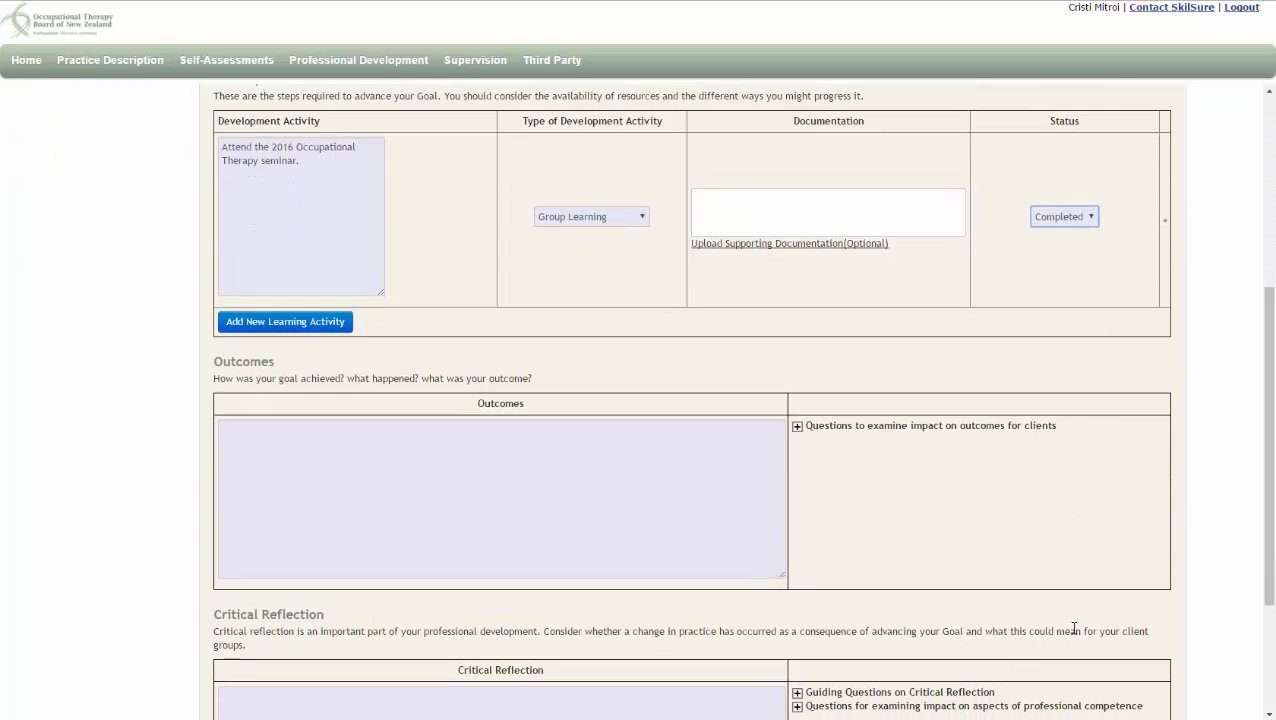
scroll(1073, 625, "down", 2)
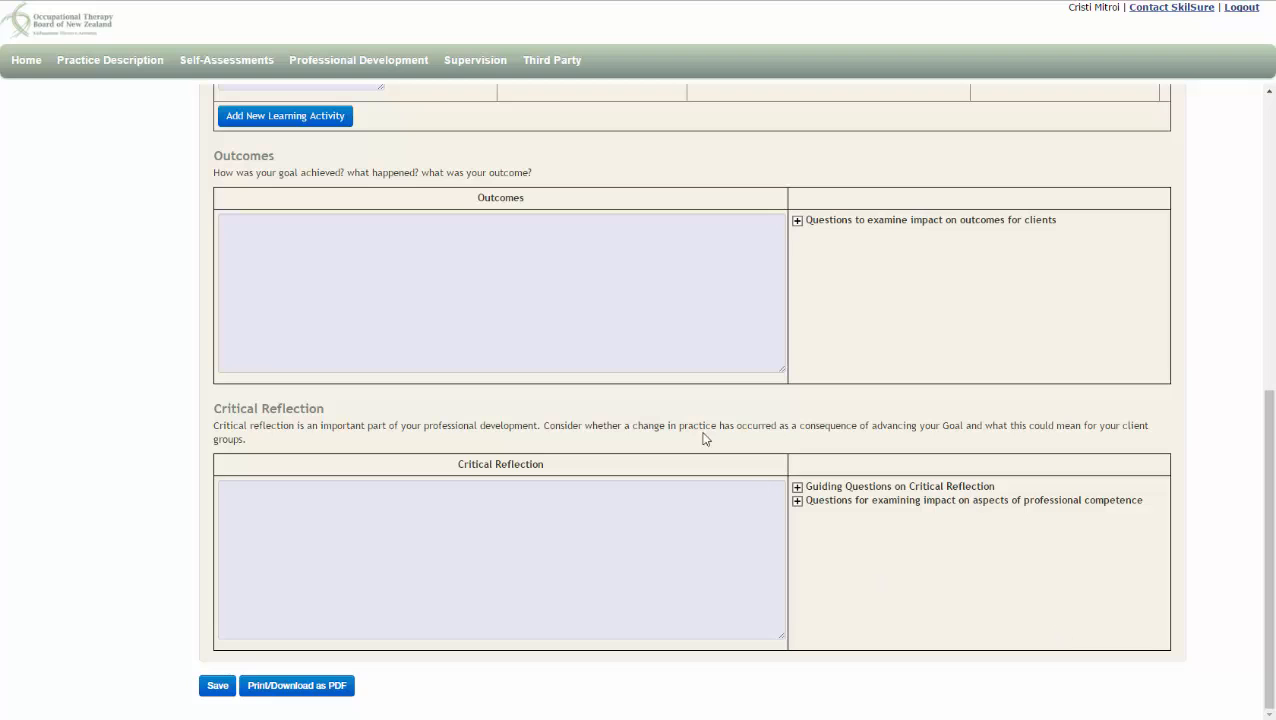
left_click(638, 326)
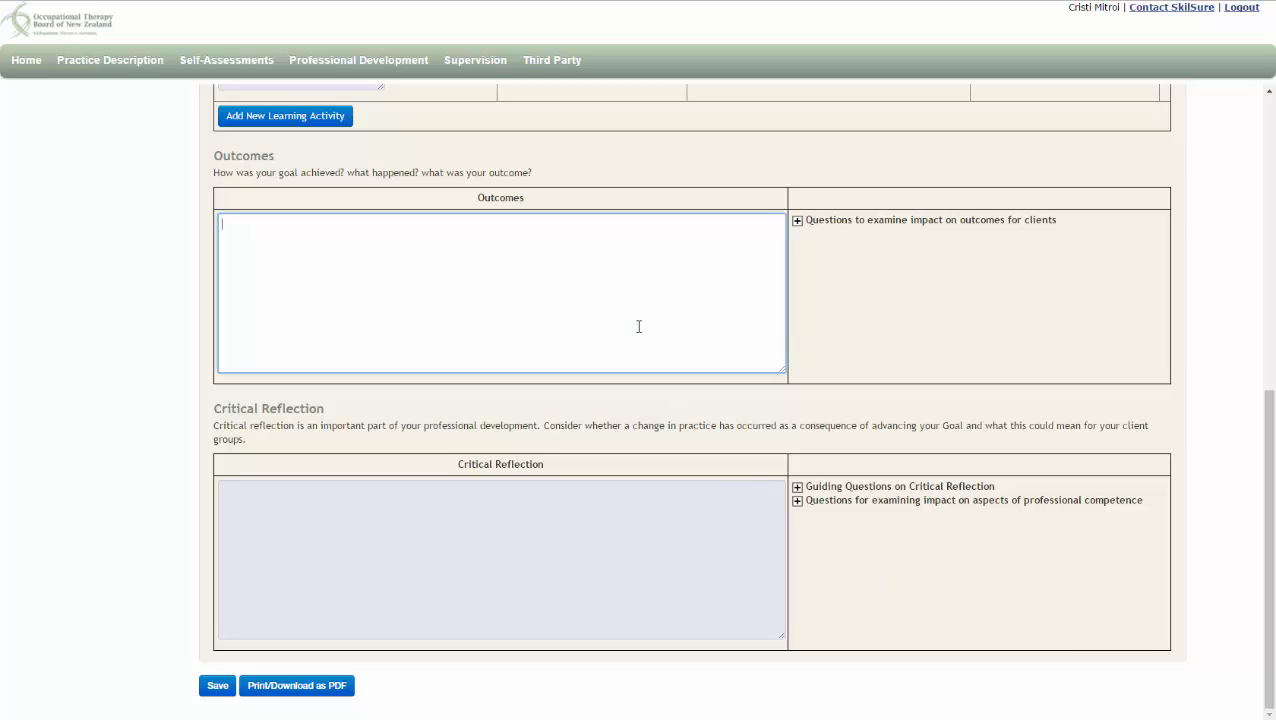
left_click(797, 221)
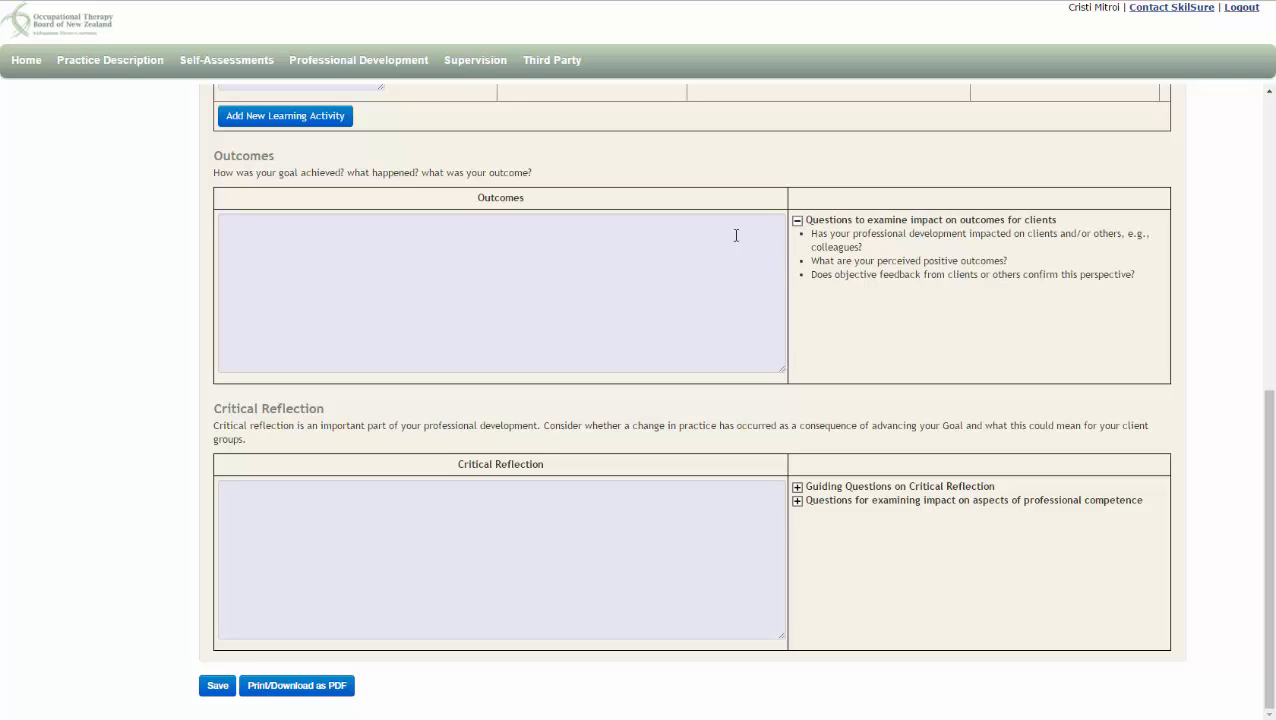
left_click(676, 258)
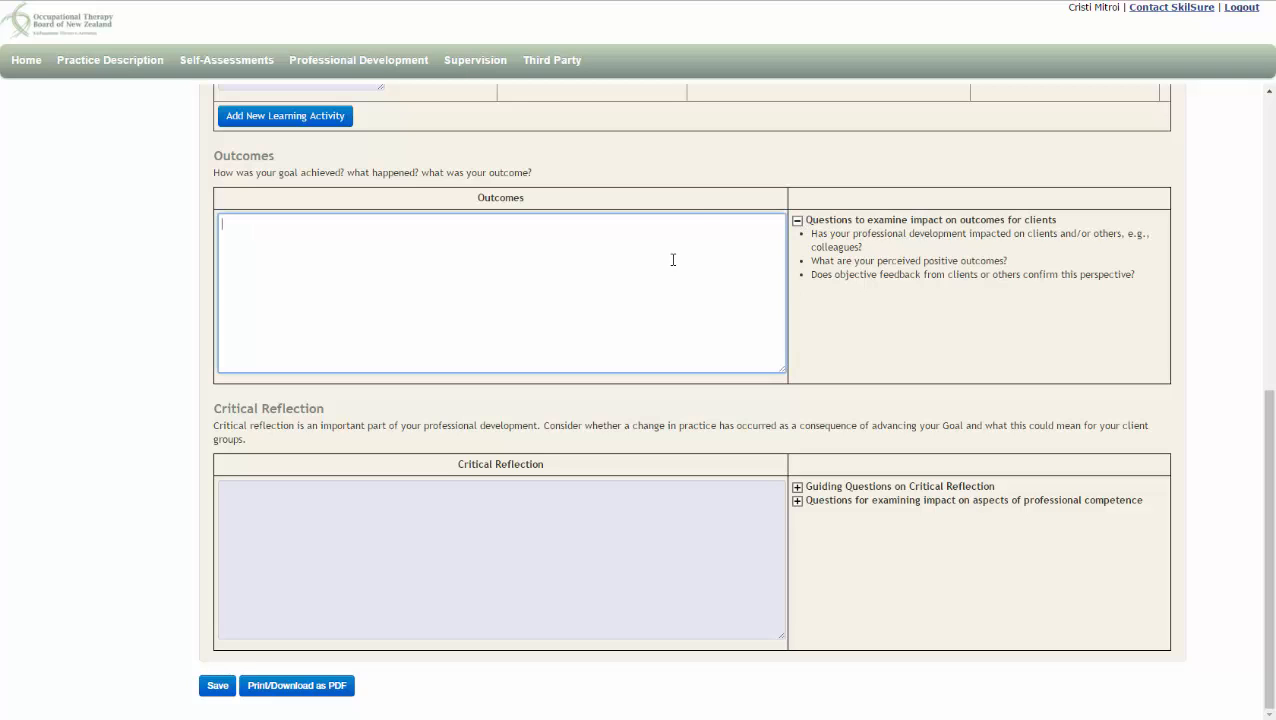
type("The seminar featured a speaker who had done extensive research on the physical effects of using two monitors on your desk, and explained that while many people are familiar with the correct ergonomic configurations of their keyboard, monitor and office chairs, they do not understand how to correctly position their monitors when they are using more than one. These people are showing increased instances of headache, fatigue, and neck and shoulder pain. I have learned how to correctly configure desks with duplicate monitors, and will use this knowledge to aid my patients.")
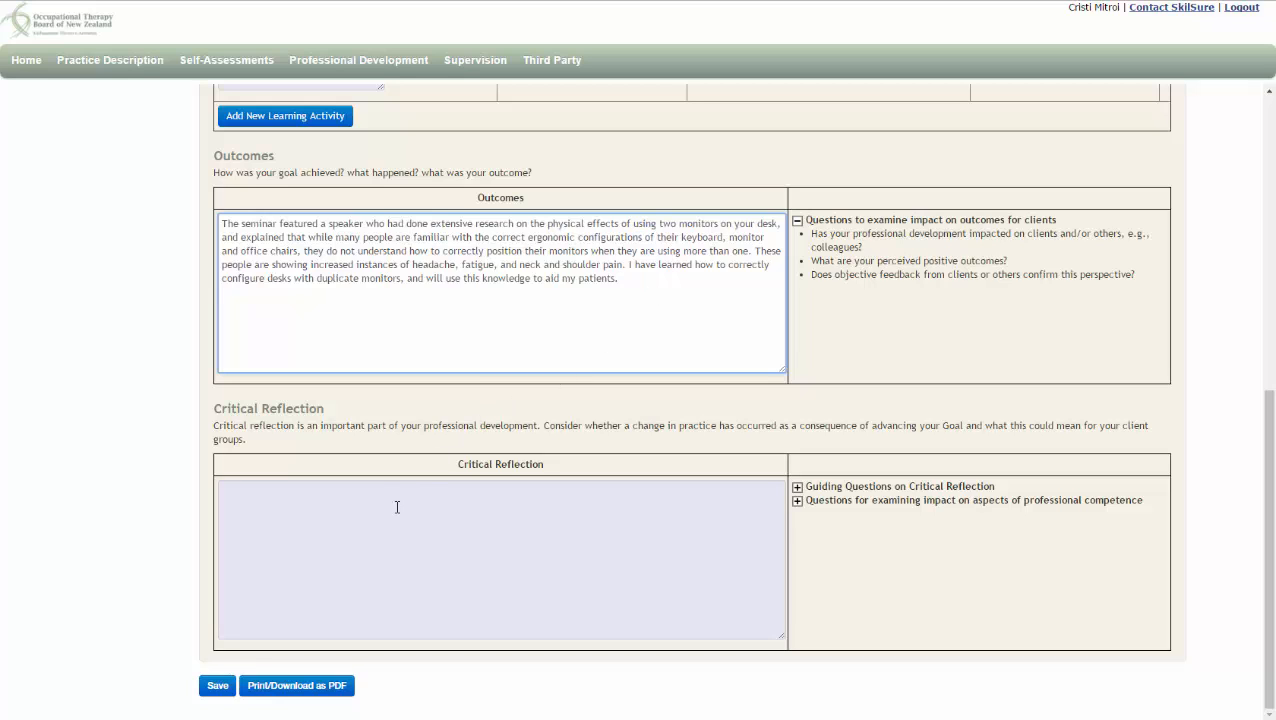
left_click(225, 690)
left_click(218, 687)
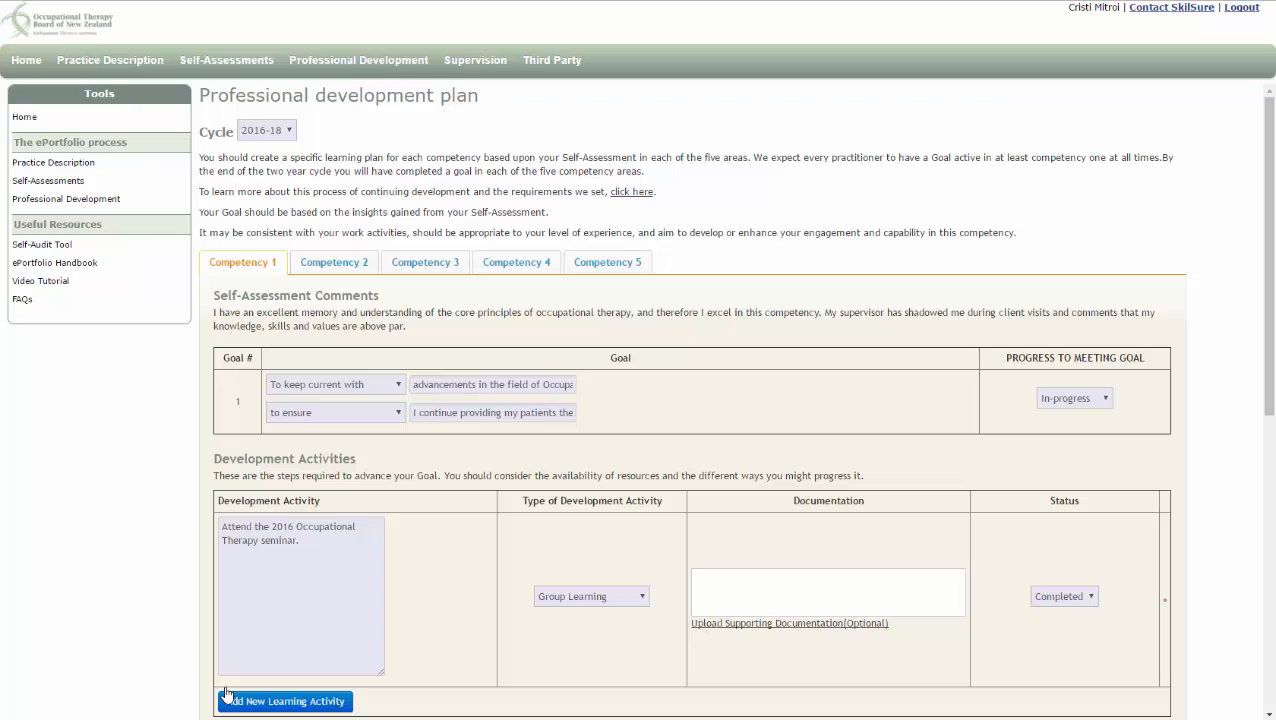
Paste a critical reflection on clients reporting fewer headaches and neck pain after desk setup, and save the plan
scroll(225, 693, "down", 6)
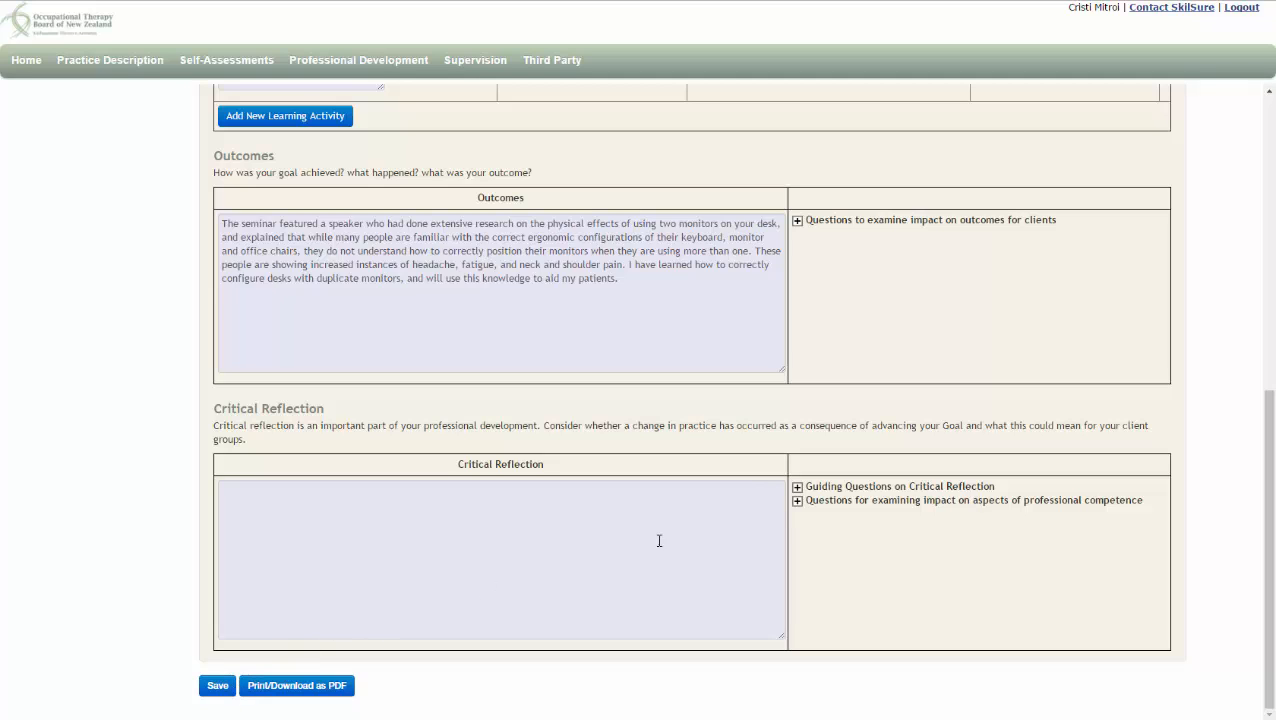
left_click(797, 487)
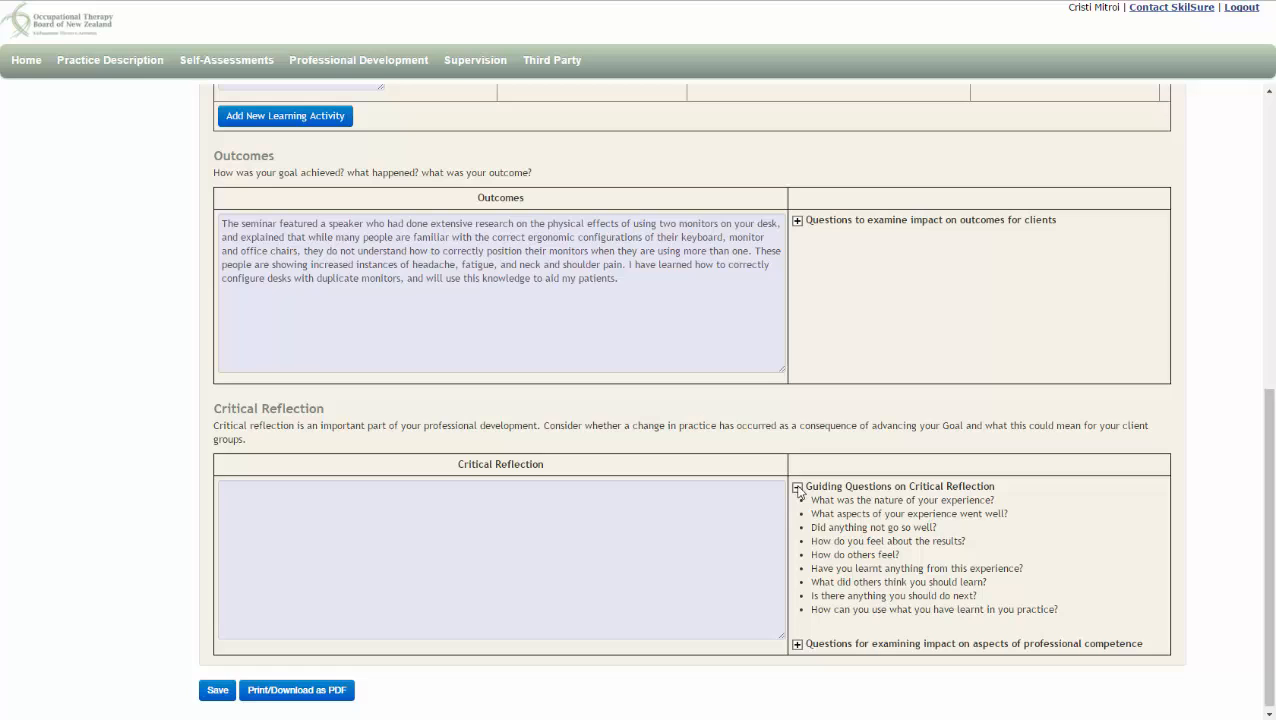
left_click(573, 528)
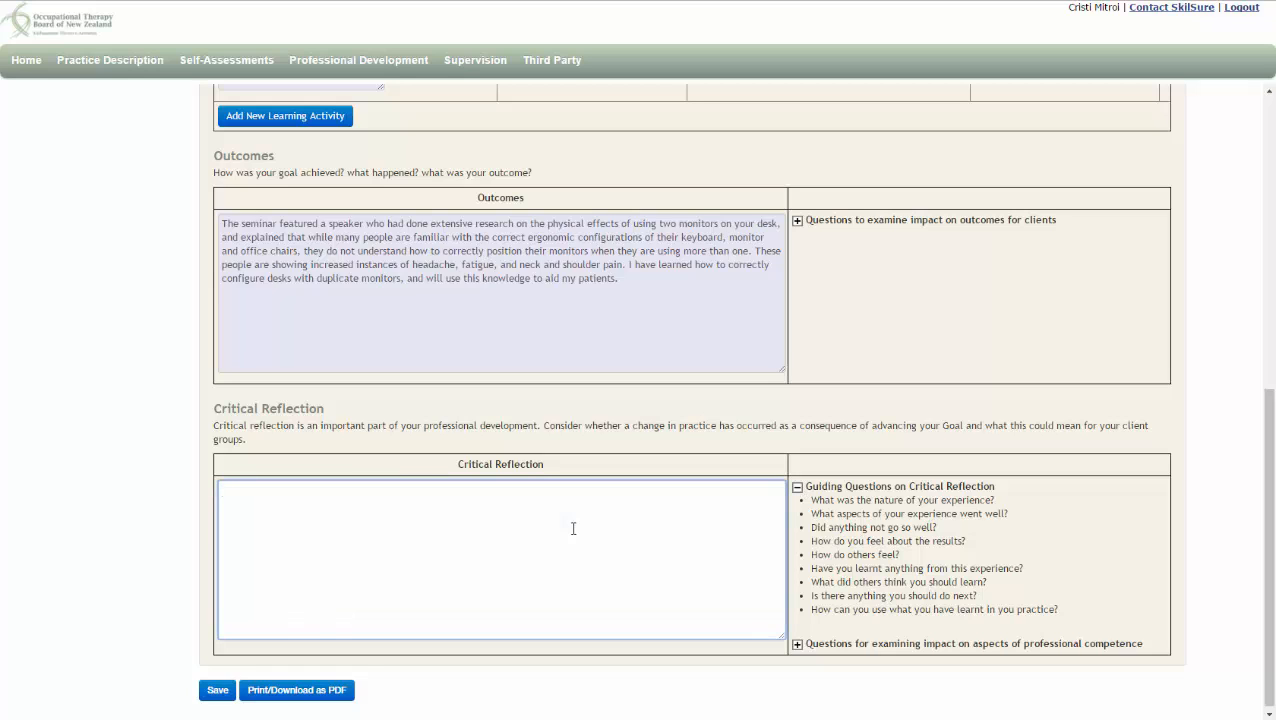
type("I have several clients who are graphics designers and video editors who use multiple monitors on their desks at work. They have reported back to me that after configuring their desks correctly, they are reporting significantly less headaches and neck pain.")
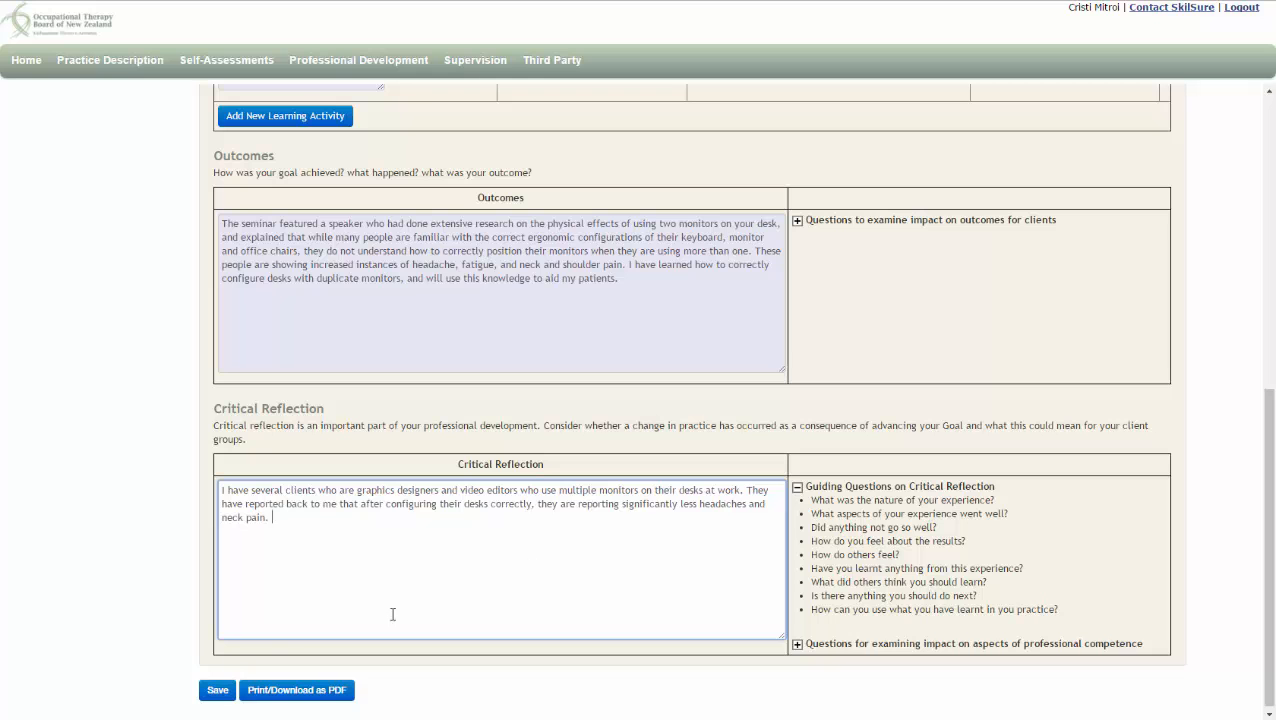
left_click(221, 694)
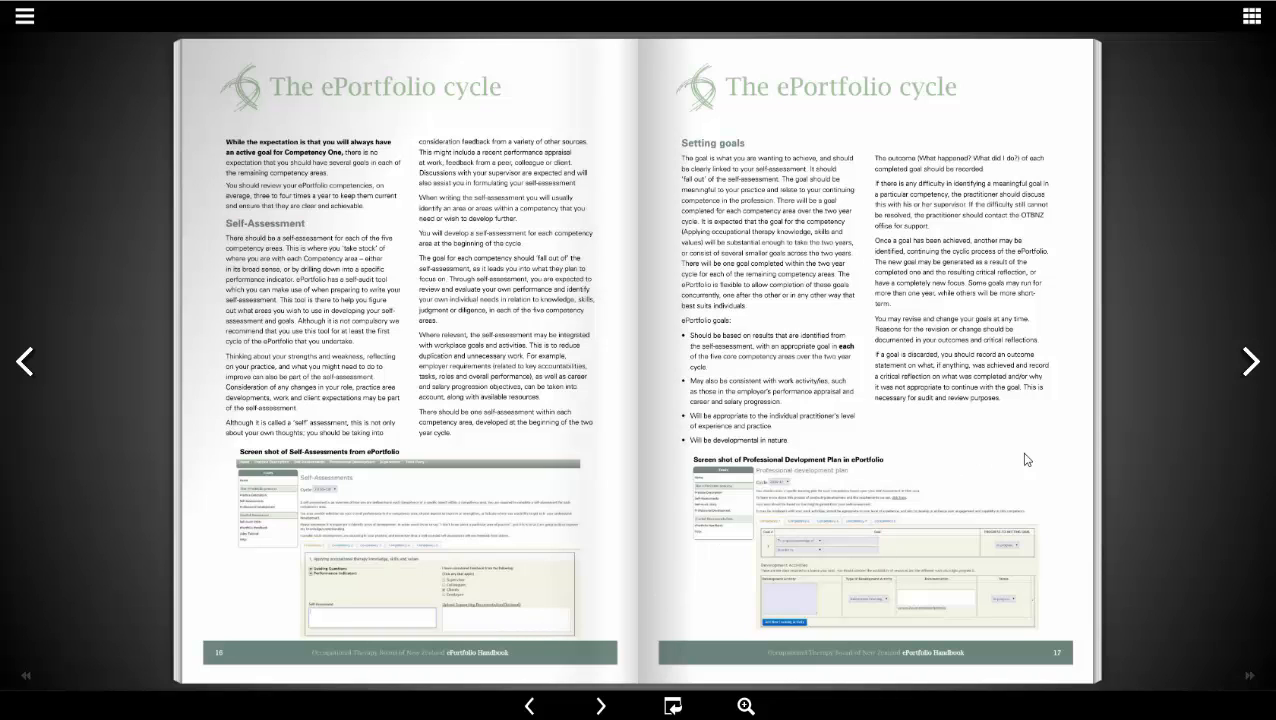
Turn to the next spread of the ePortfolio Handbook
left_click(1250, 364)
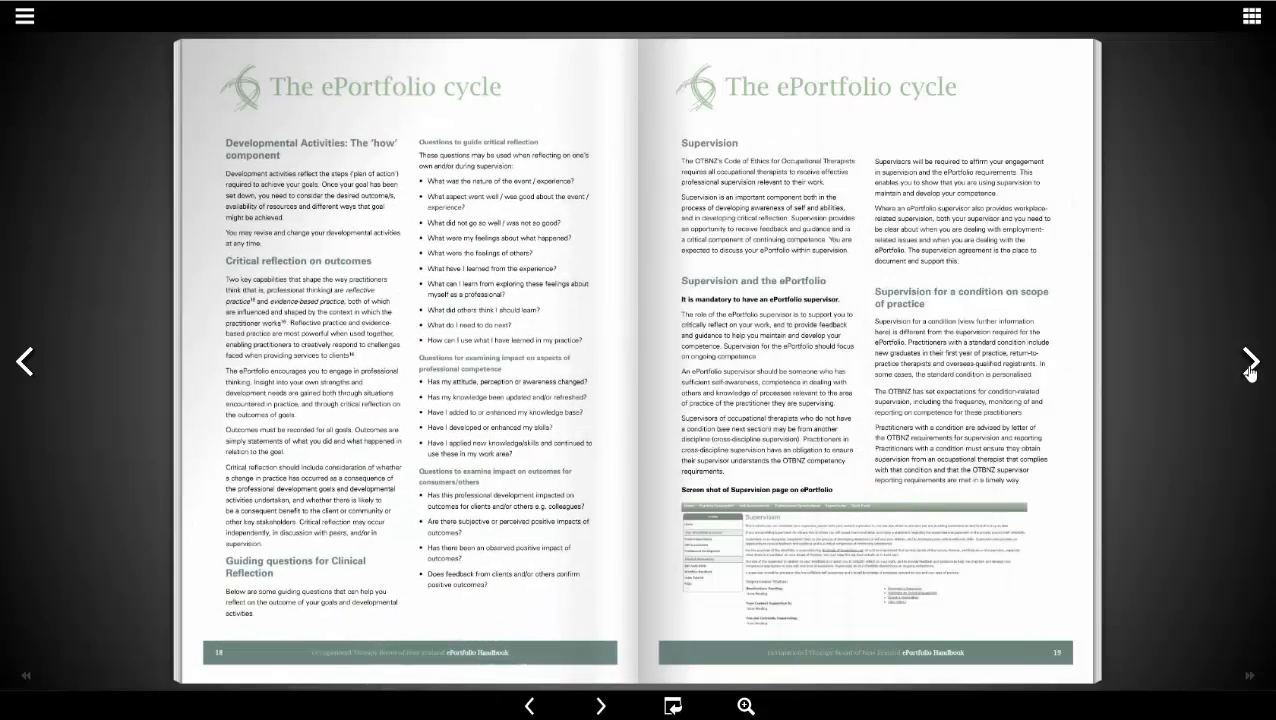